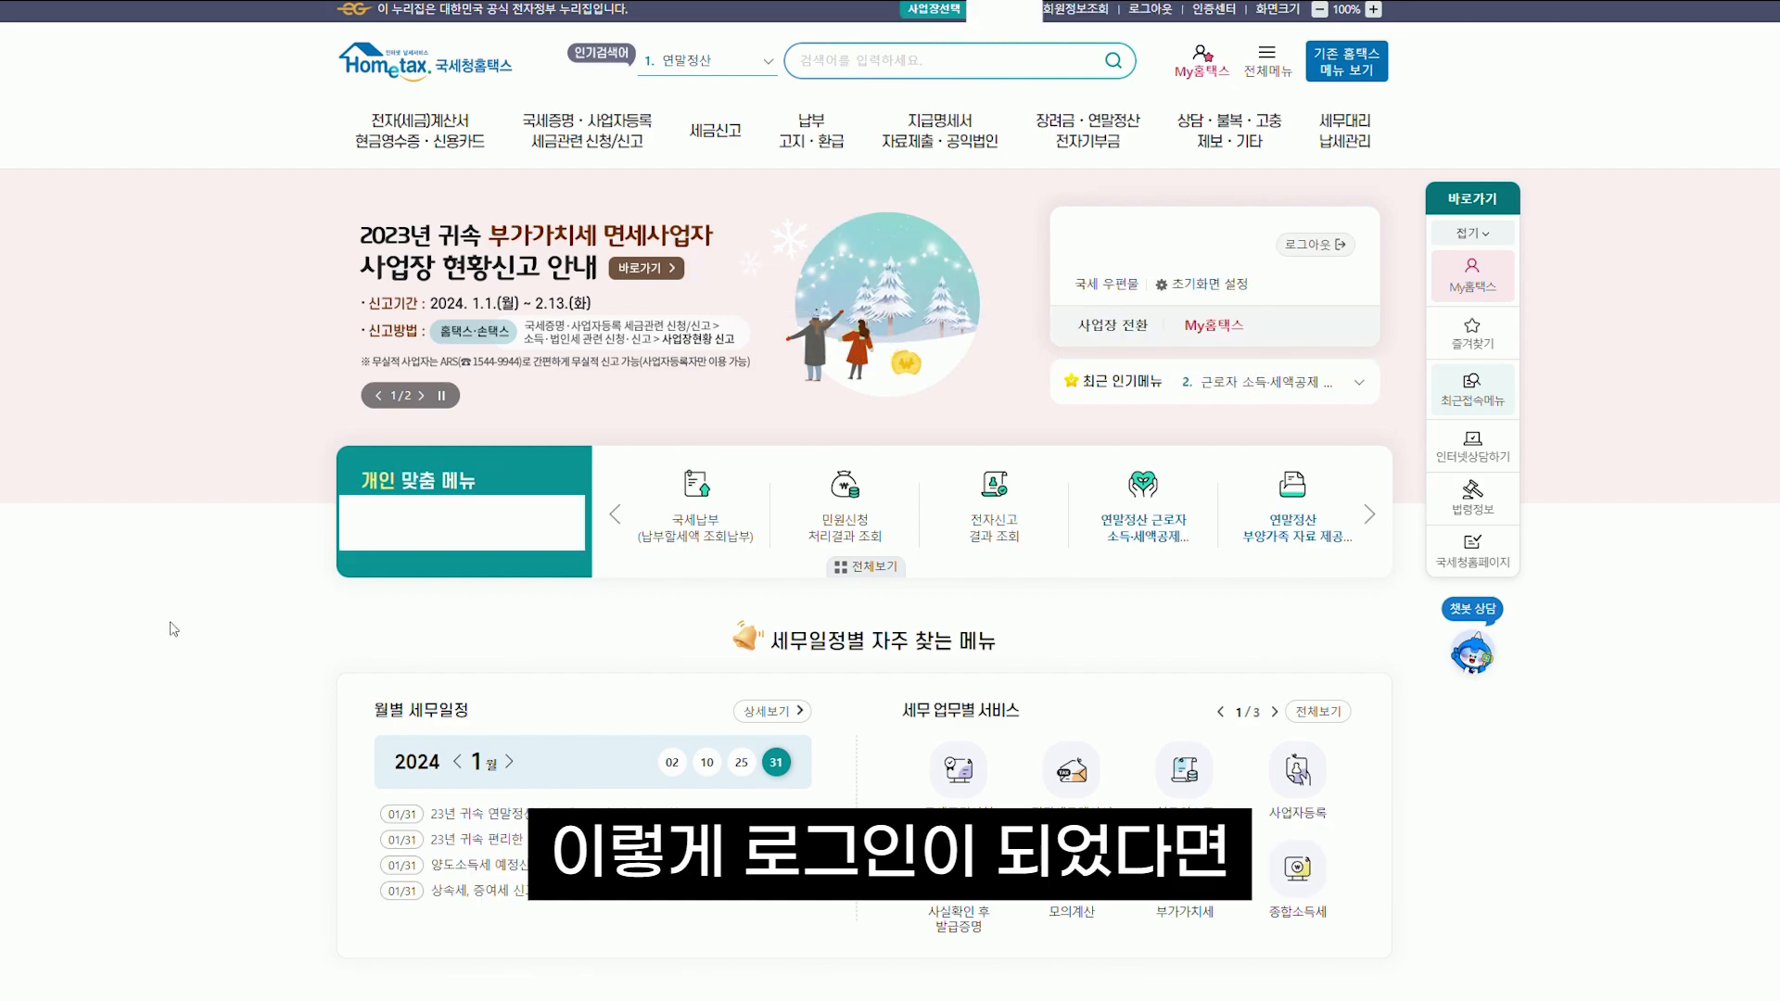
# Open the 통신판매업 간편 사업자등록 신청 form under 국세증명·사업자등록 > 개인 사업자등록 신청
pyautogui.moveTo(560, 152)
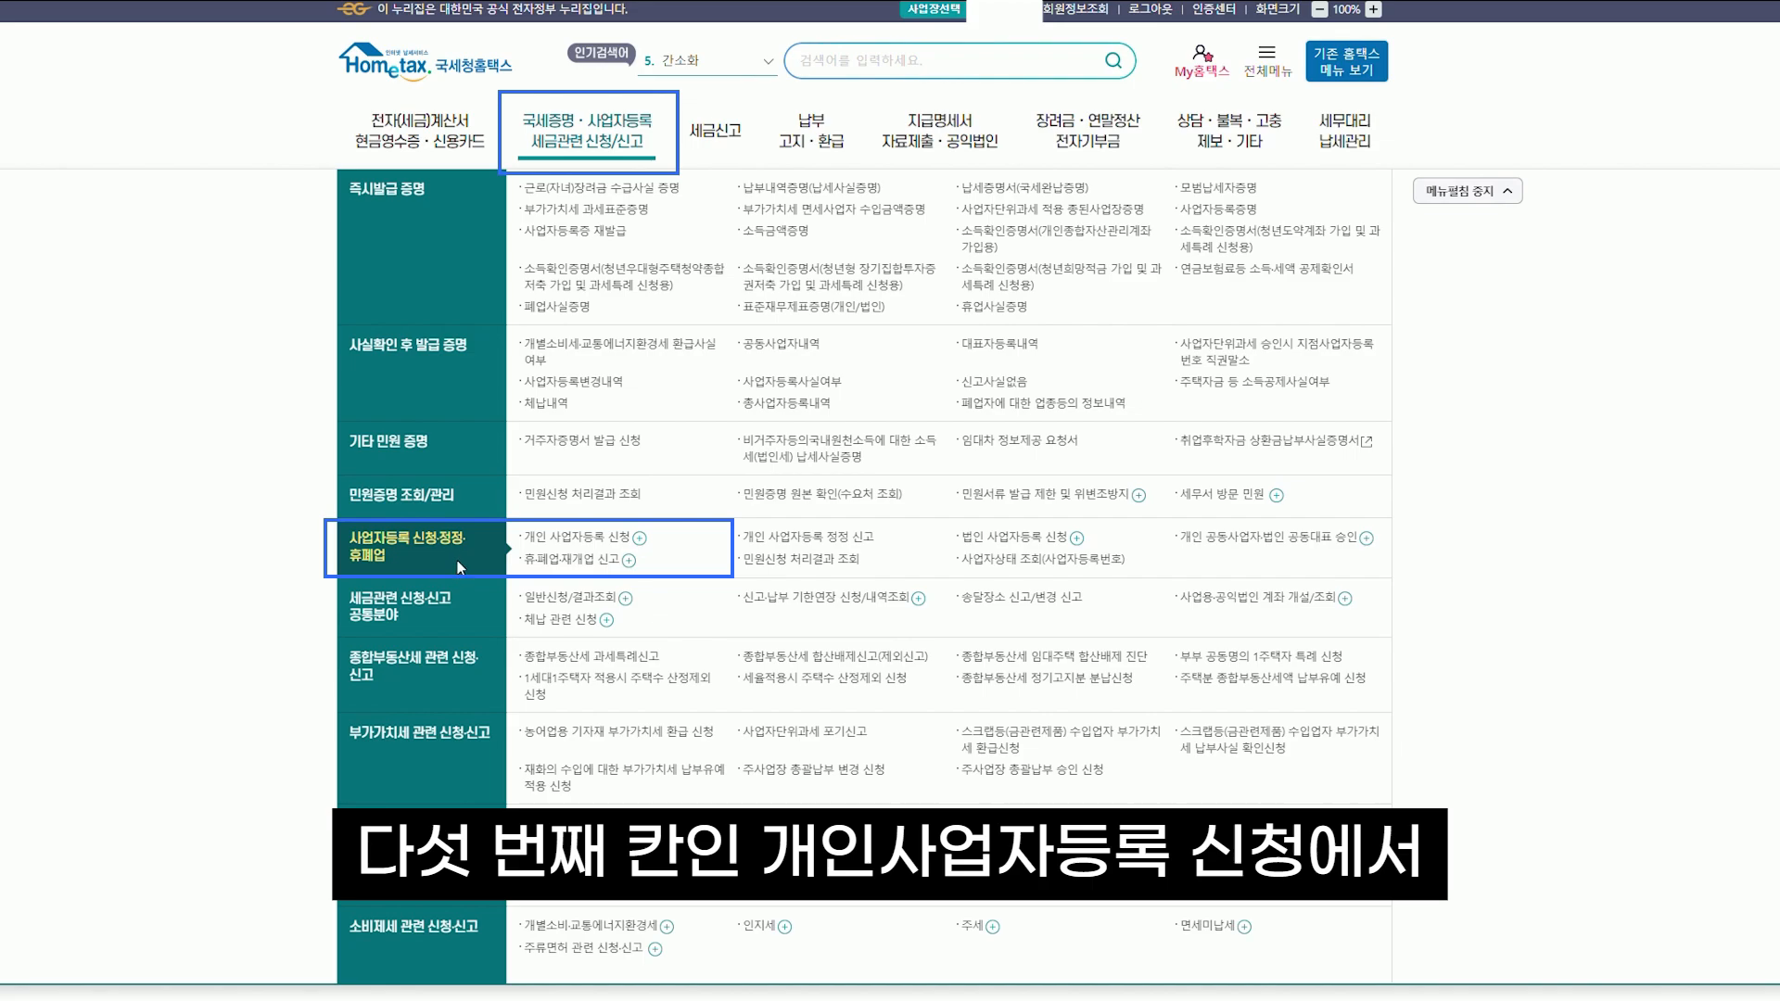
pyautogui.click(593, 538)
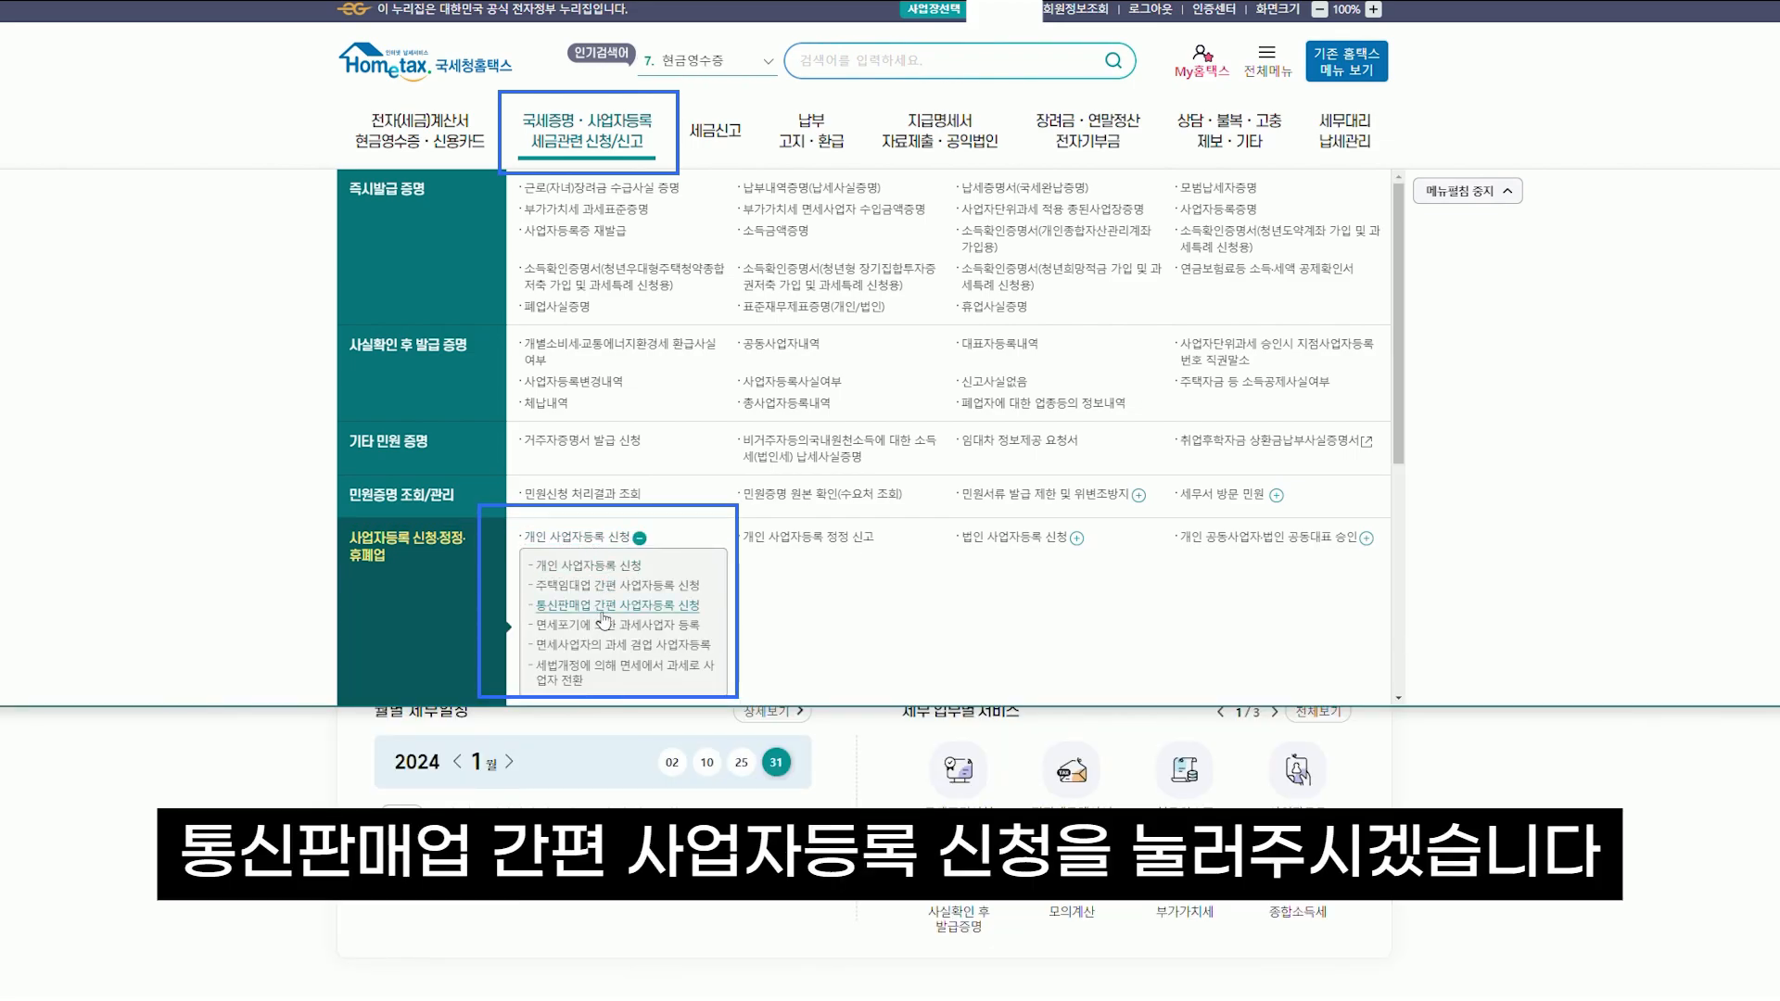
pyautogui.click(603, 608)
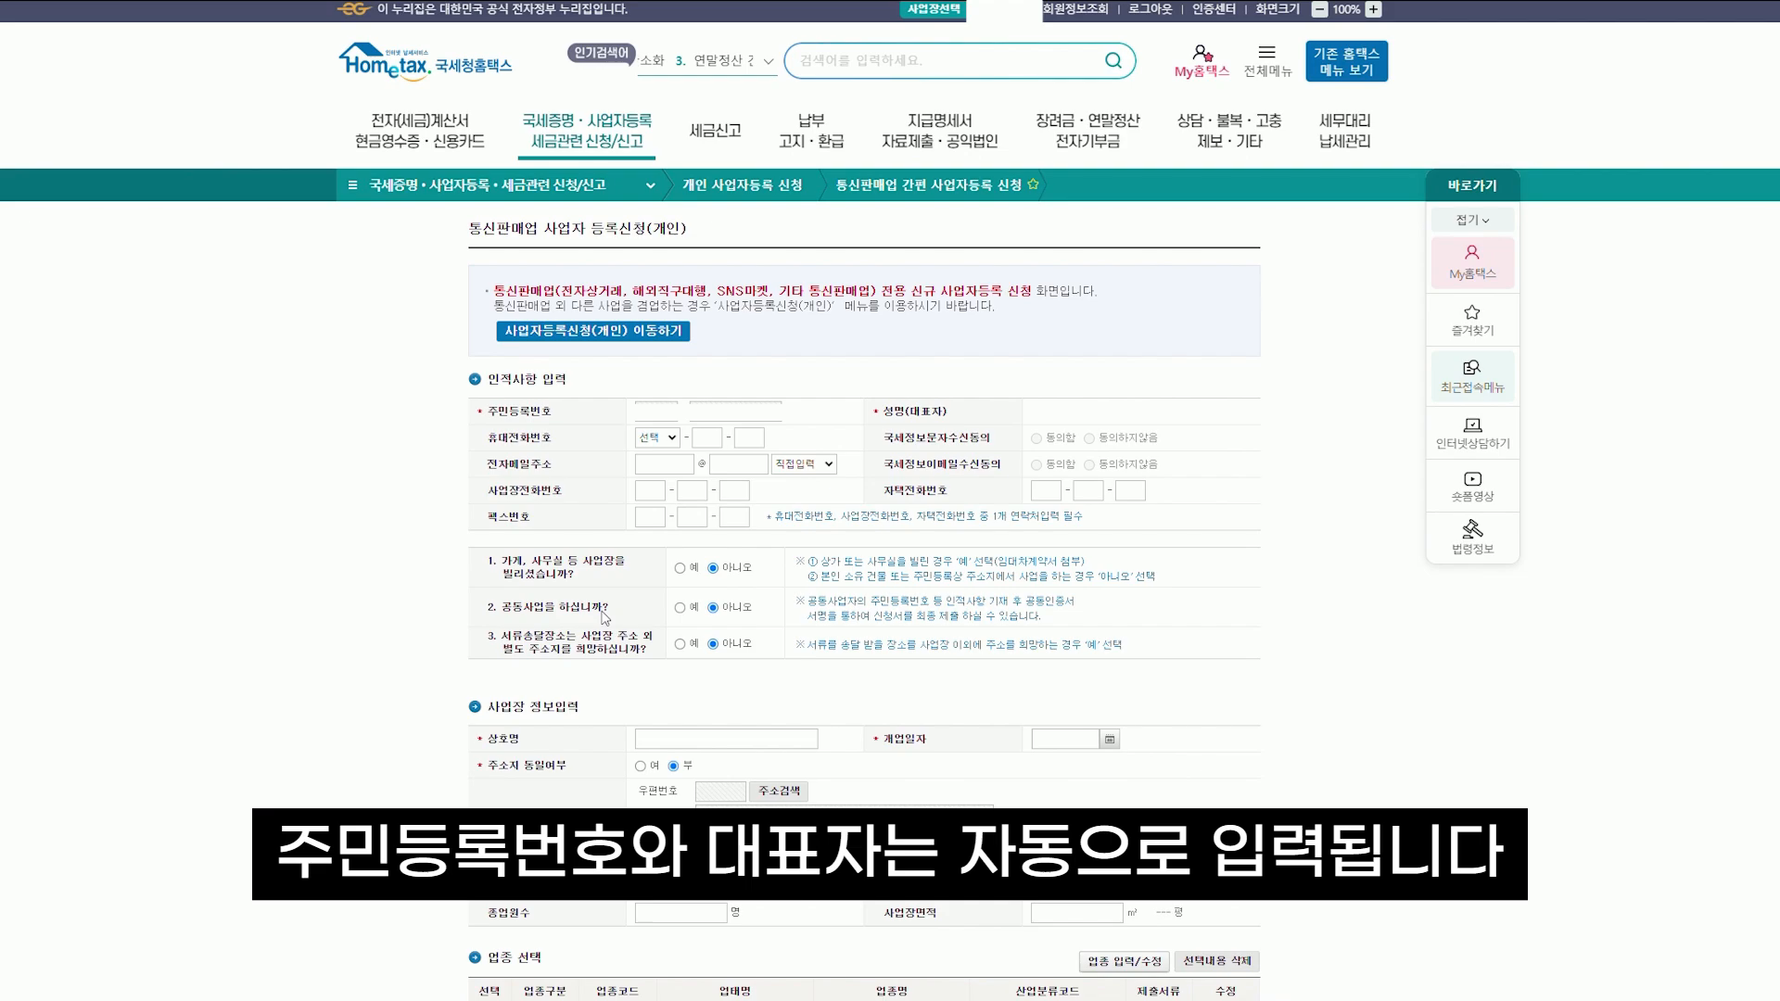
# Enter the applicant's mobile number with prefix 010 and their e-mail address
pyautogui.click(658, 437)
pyautogui.click(654, 462)
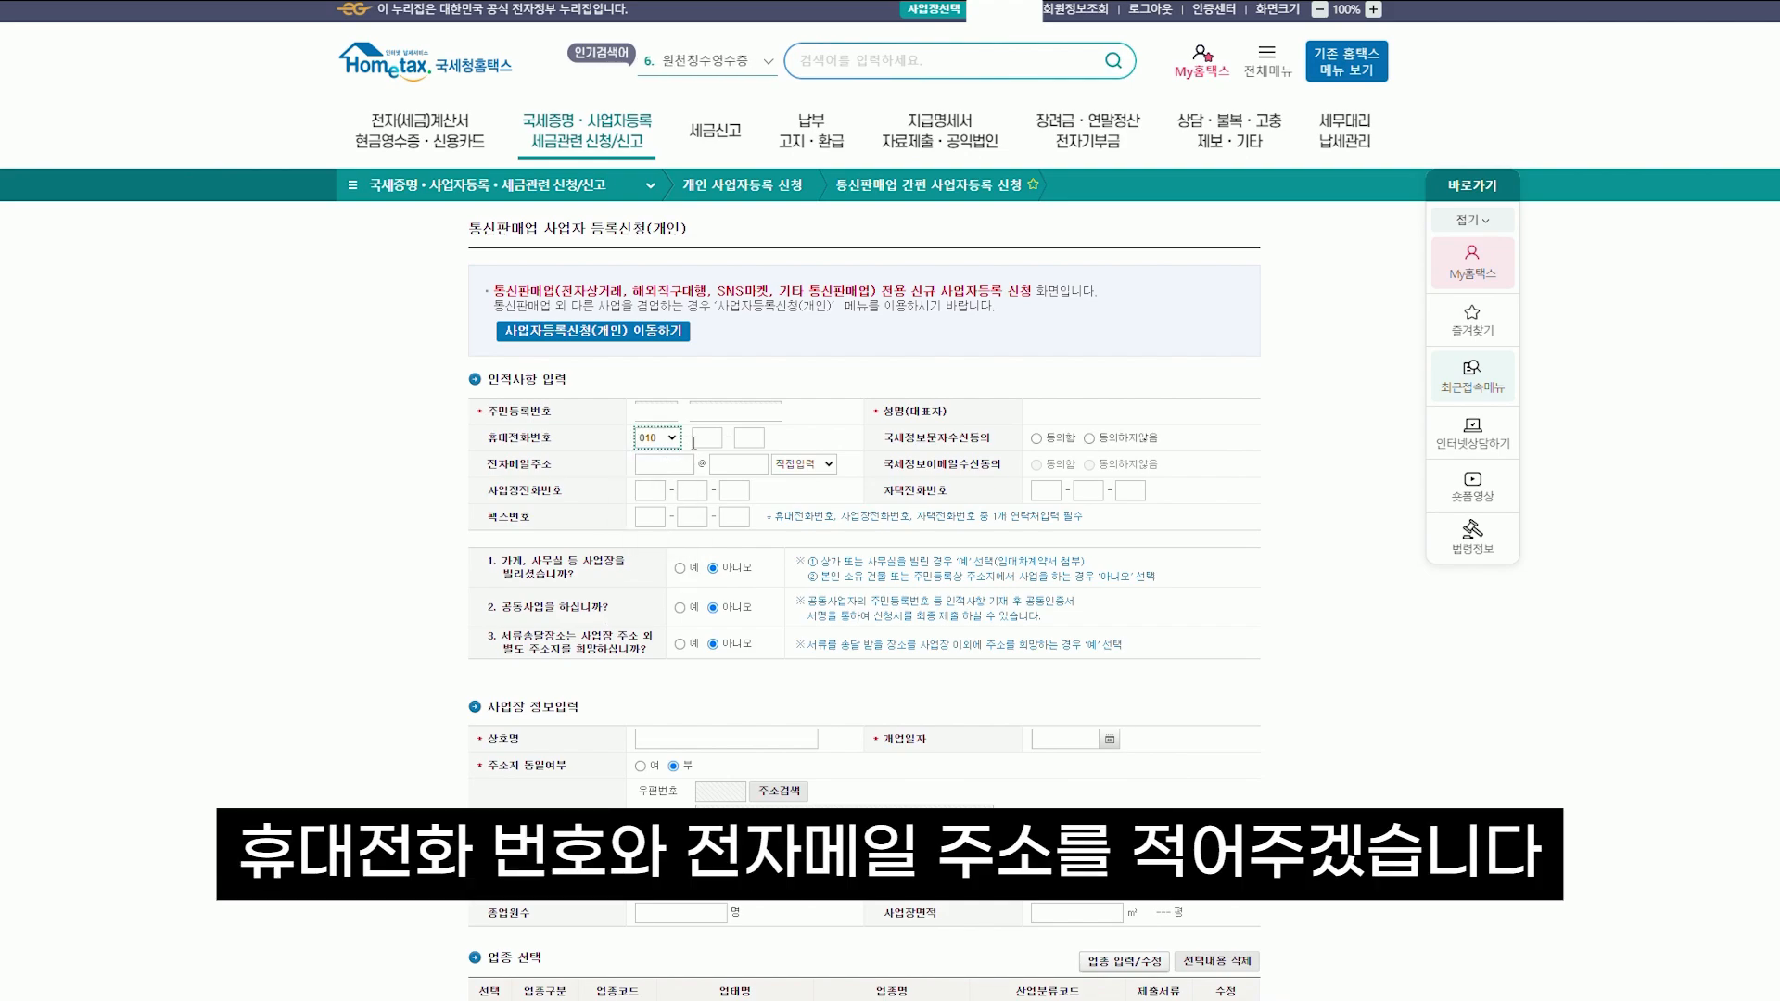
pyautogui.click(705, 438)
pyautogui.write('00000000')
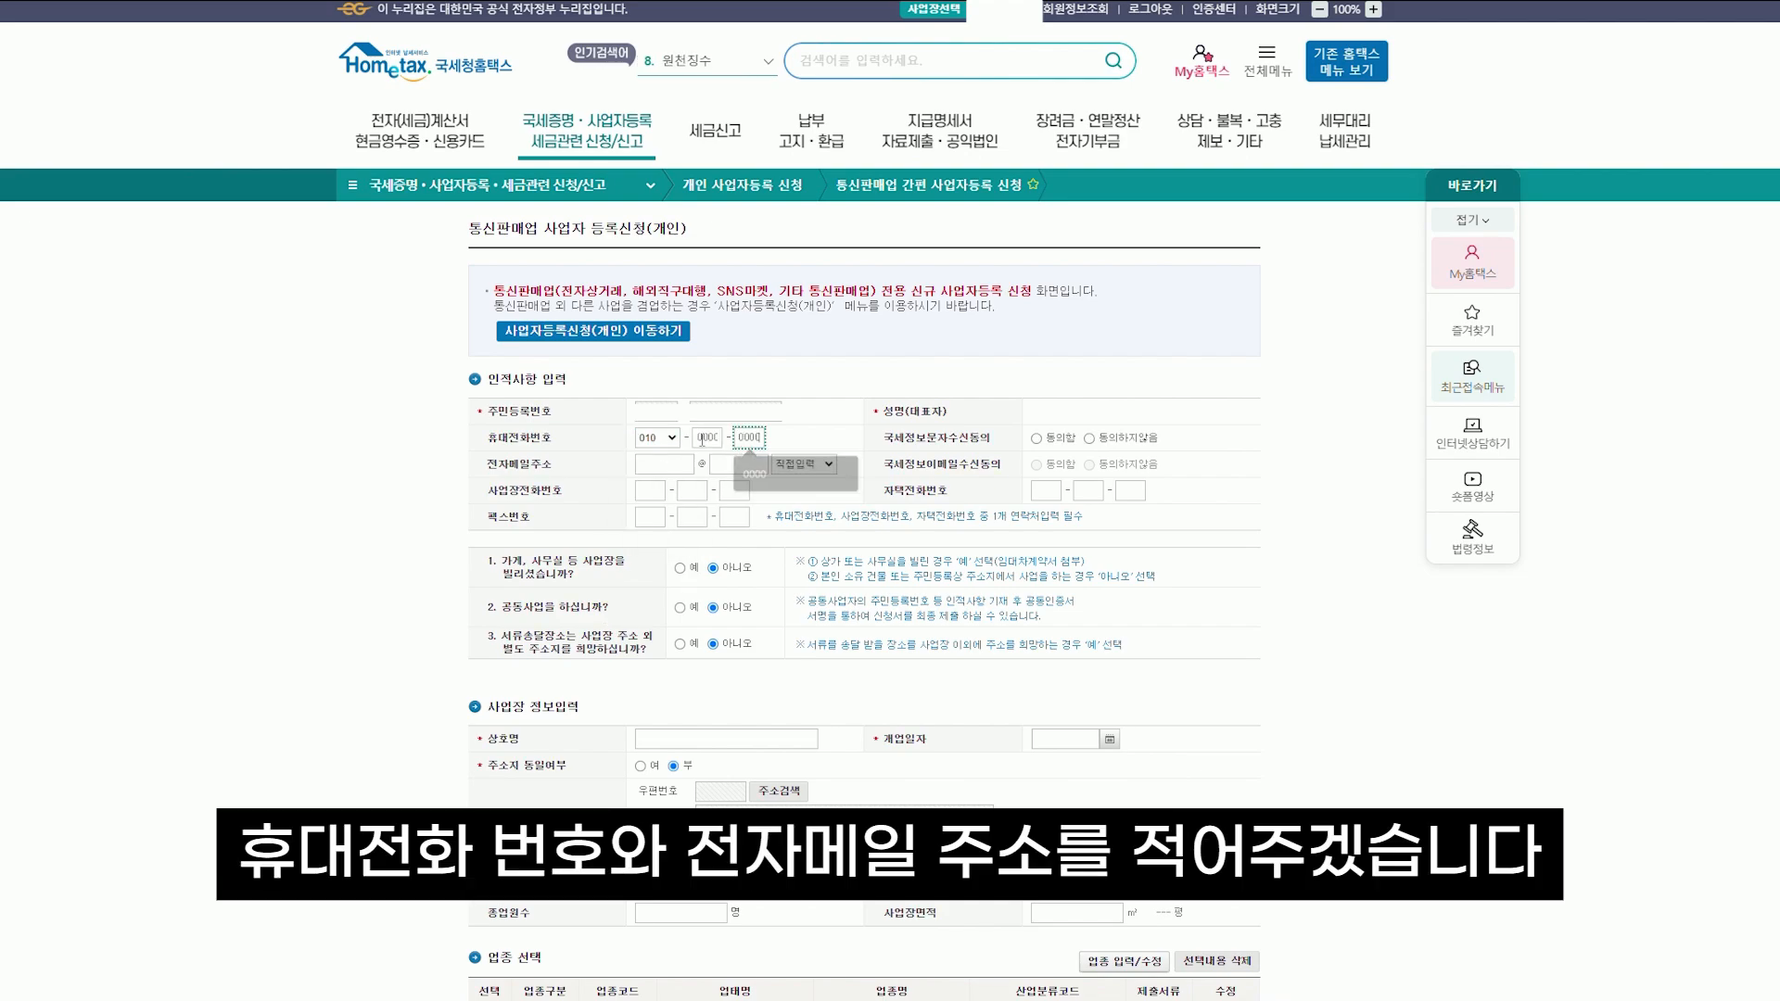
pyautogui.press('Tab')
pyautogui.write('0000')
pyautogui.press('Tab')
pyautogui.write('000.000')
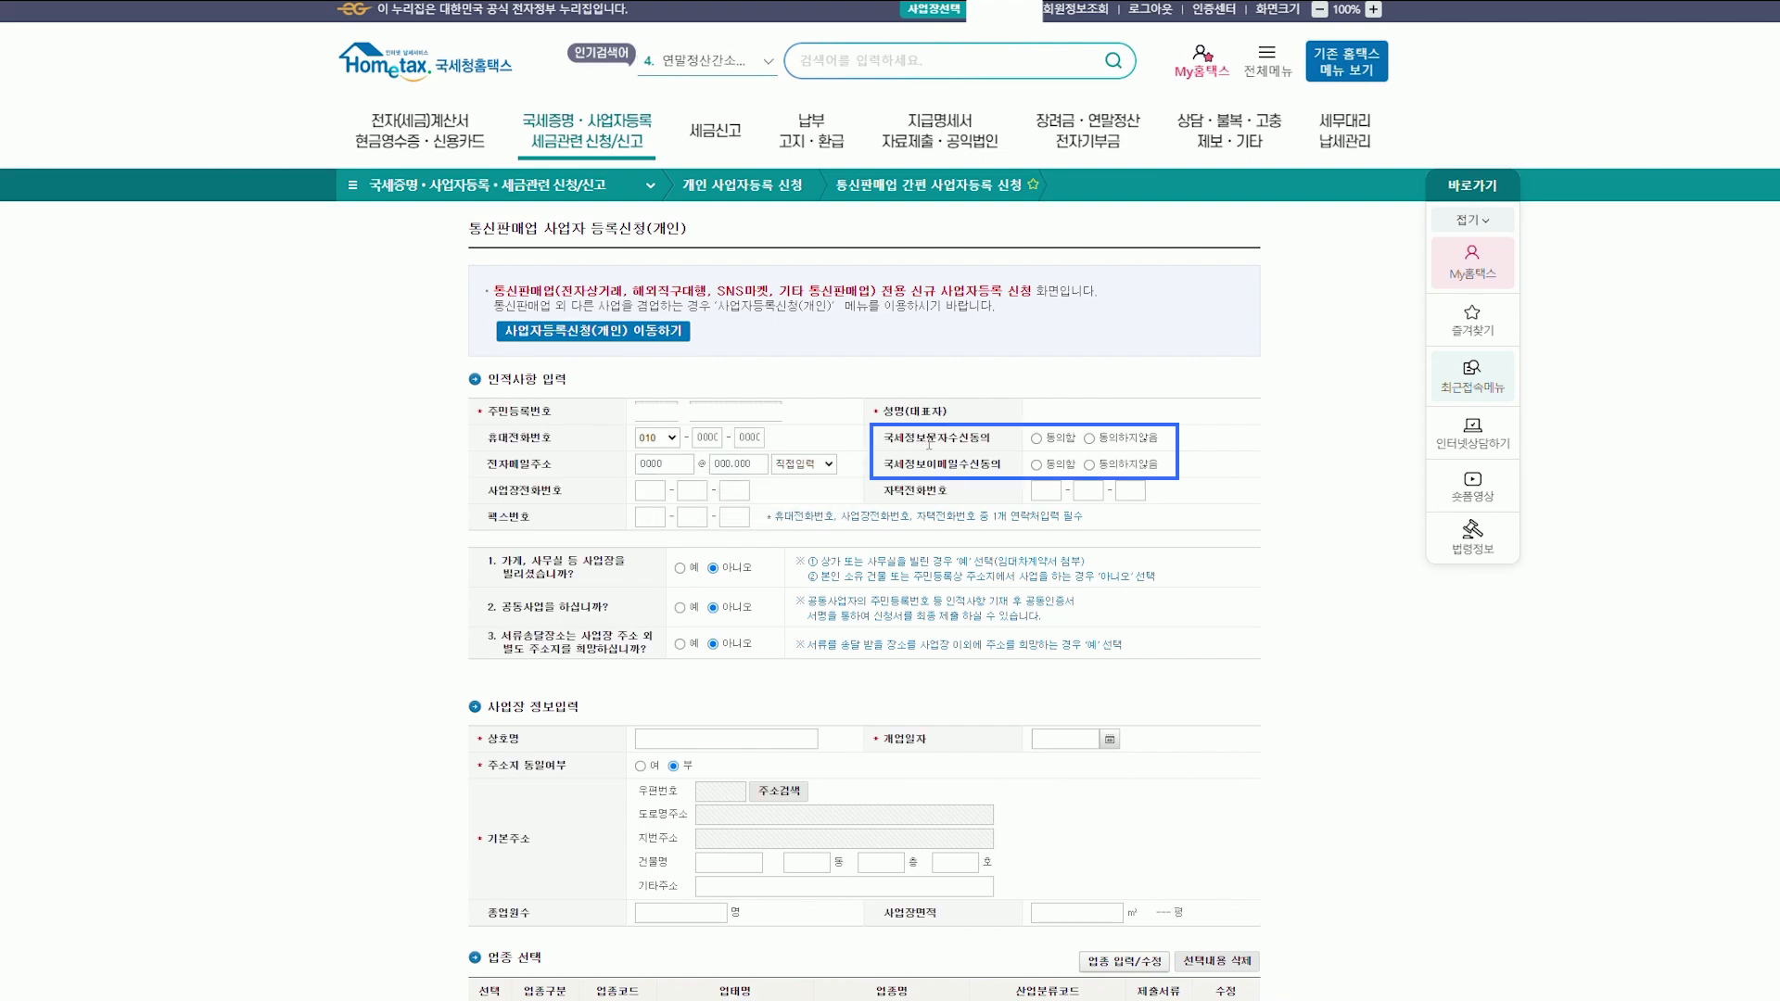
# Decline text-message tax notices (동의하지않음) and accept e-mail notices (동의함)
pyautogui.click(1090, 439)
pyautogui.click(1054, 468)
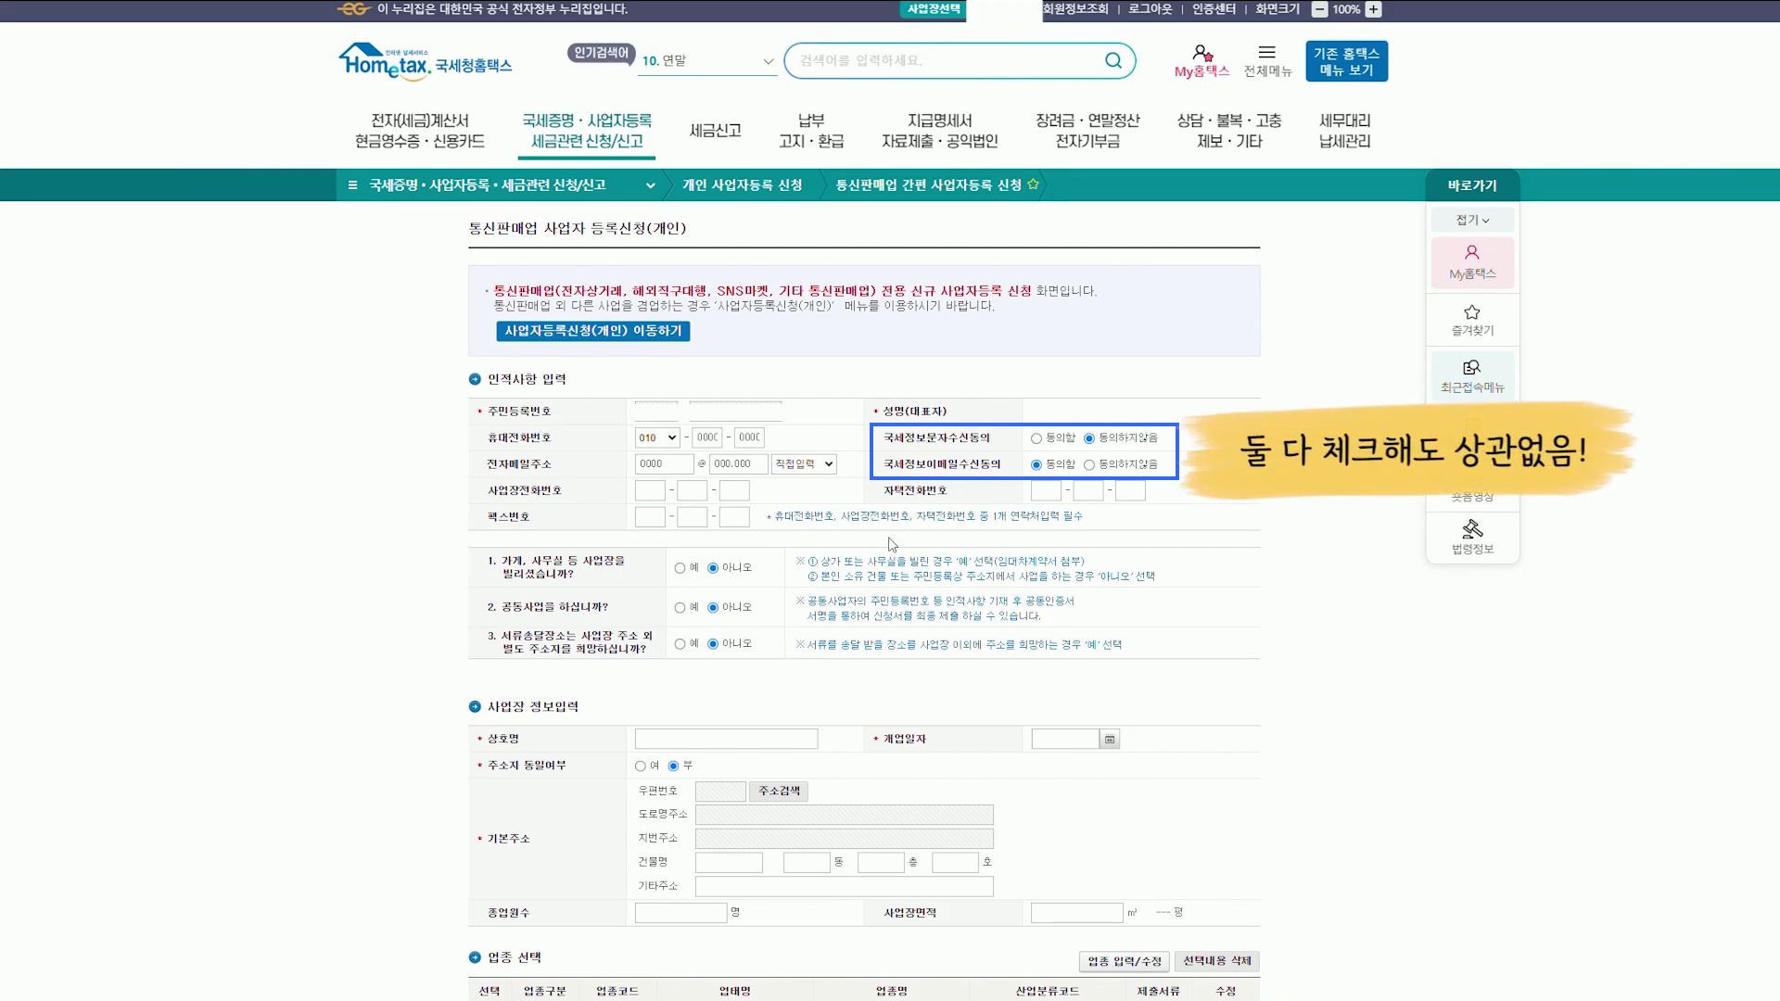
pyautogui.scroll(-1, 891, 544)
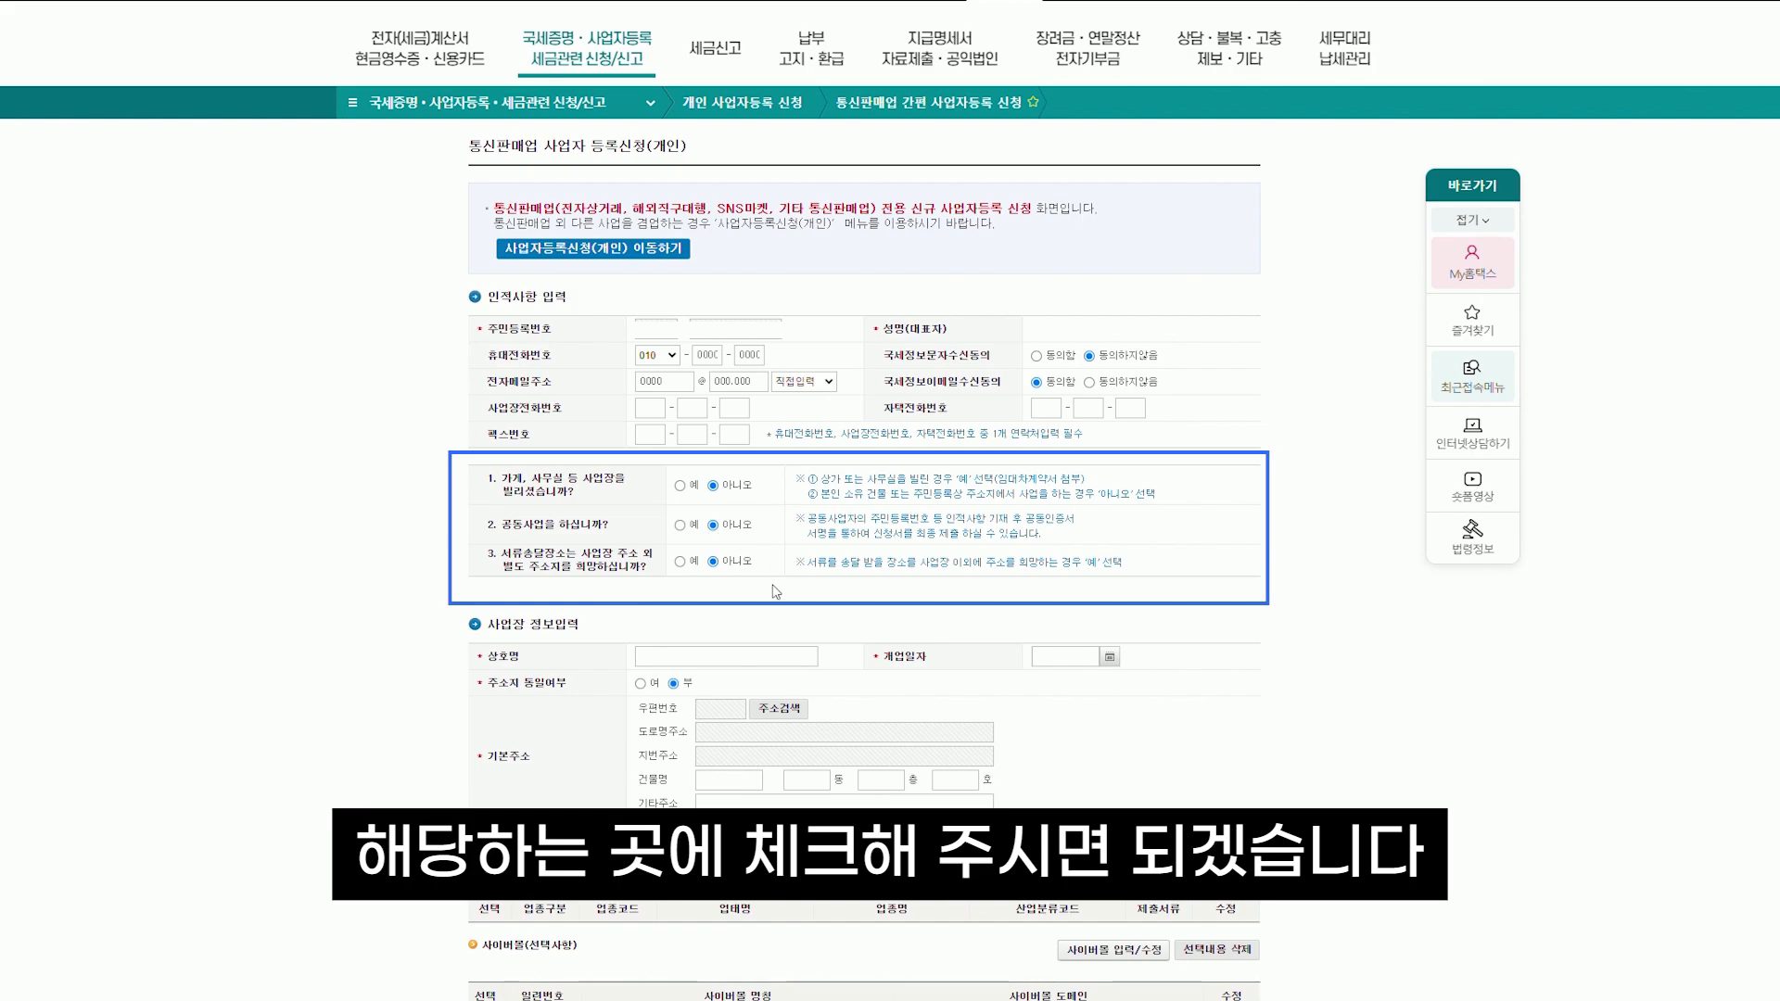
# Enter trade name 돈크 and set the opening date to 2024-01-30
pyautogui.scroll(-2, 772, 574)
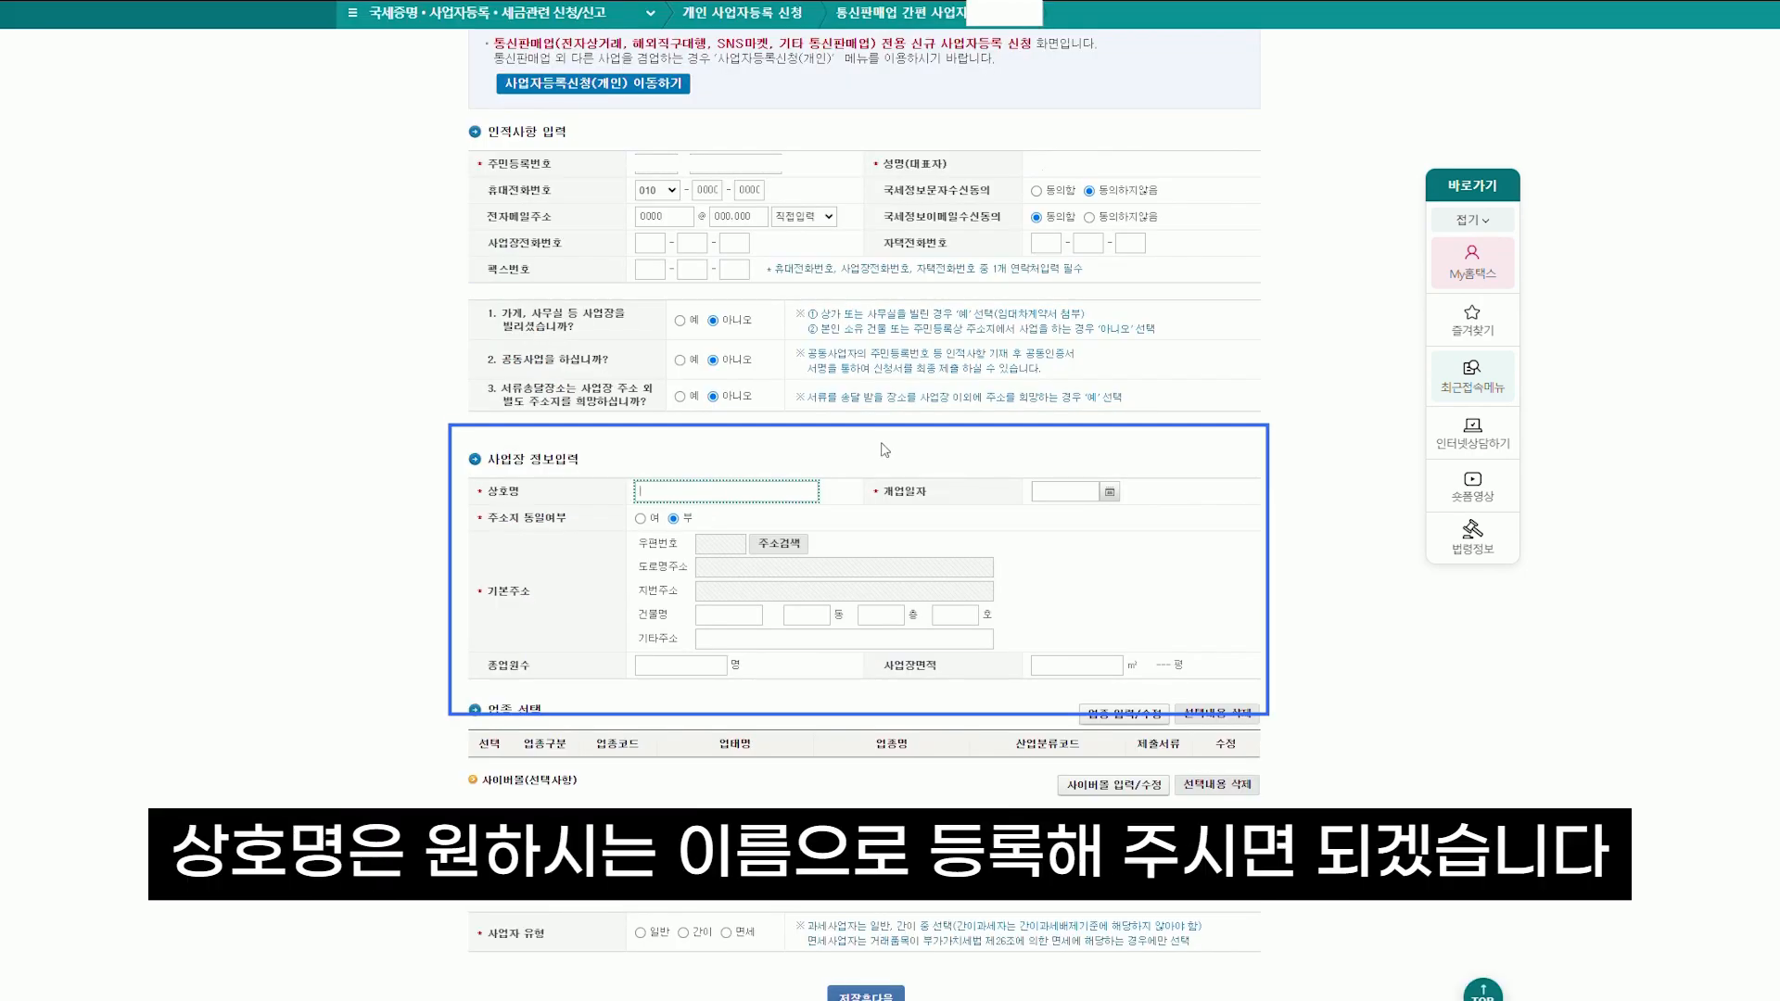
pyautogui.write('돈크')
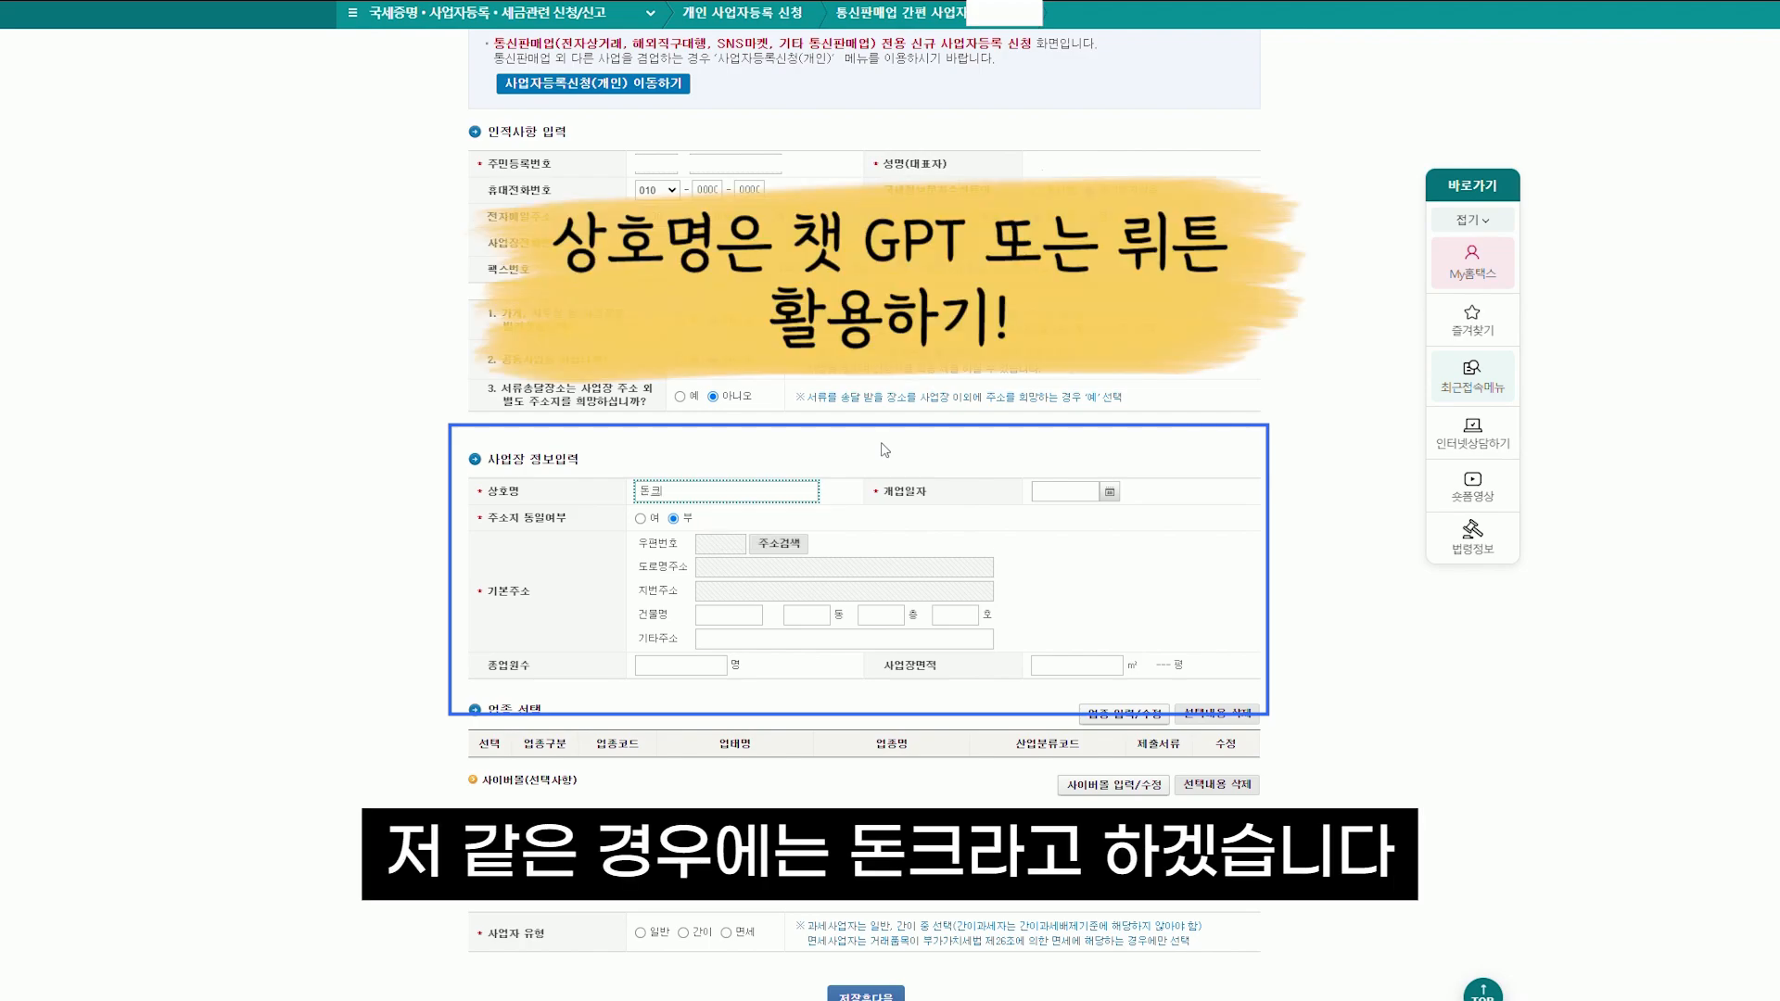
pyautogui.click(1001, 477)
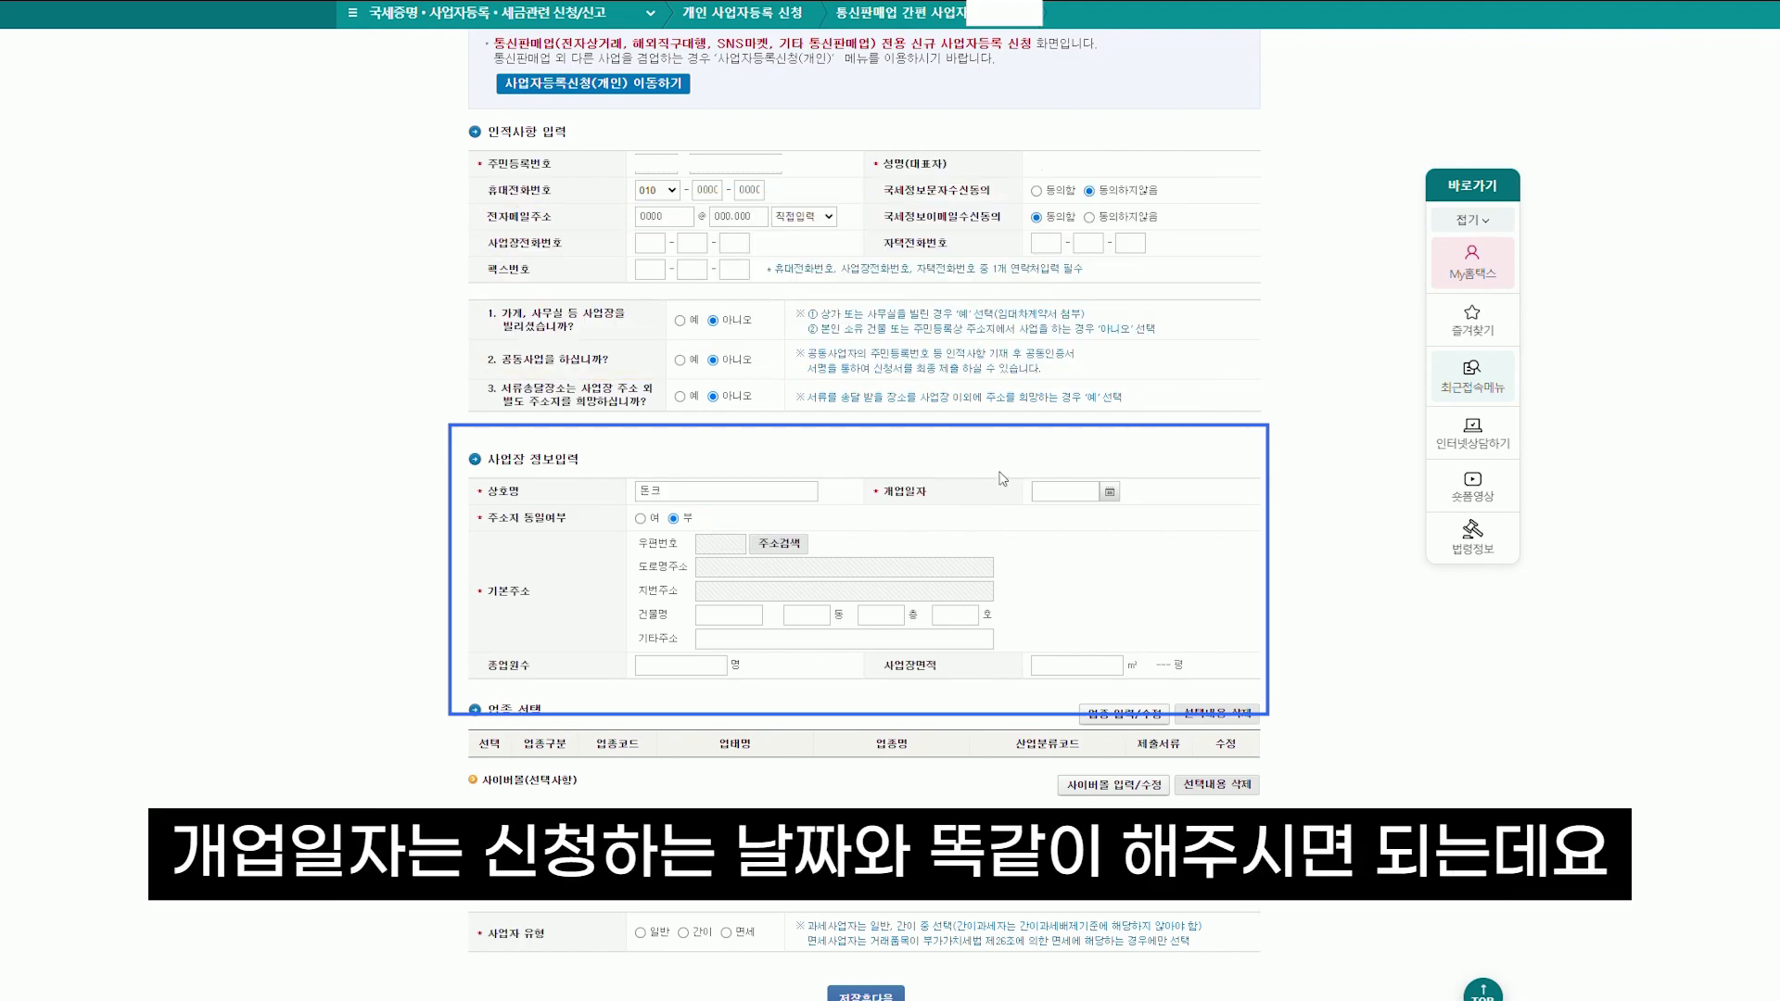
pyautogui.click(1110, 497)
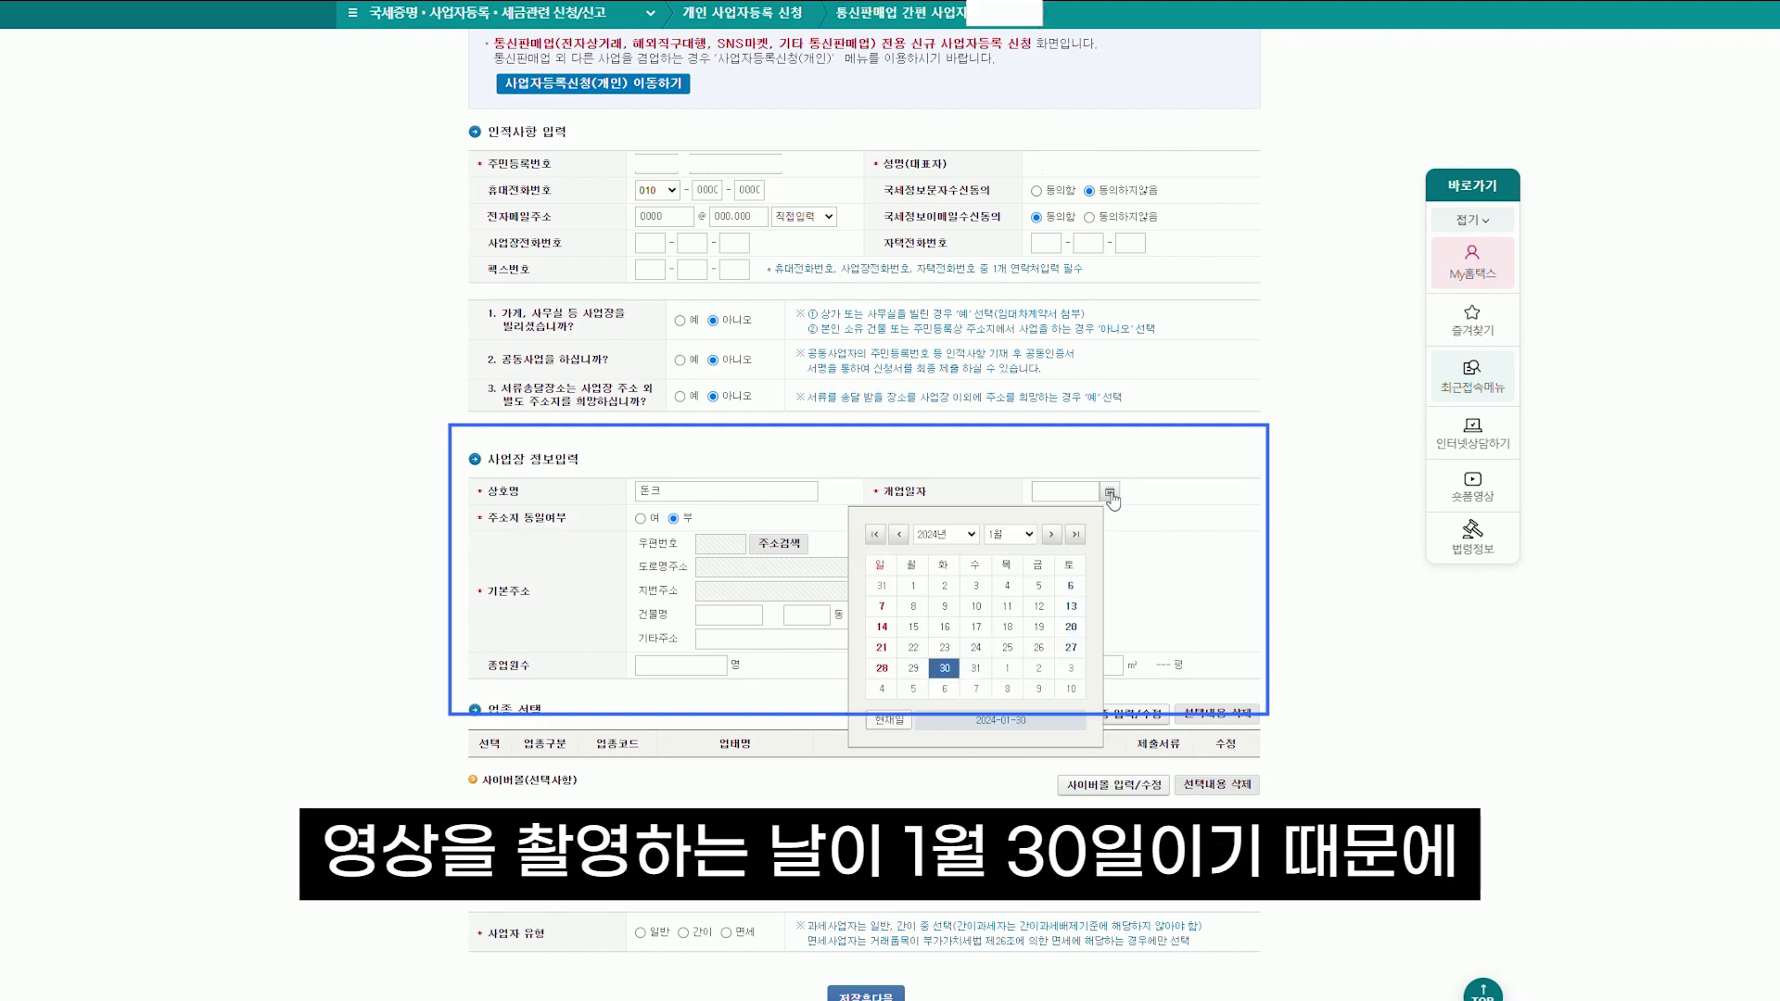
pyautogui.click(945, 668)
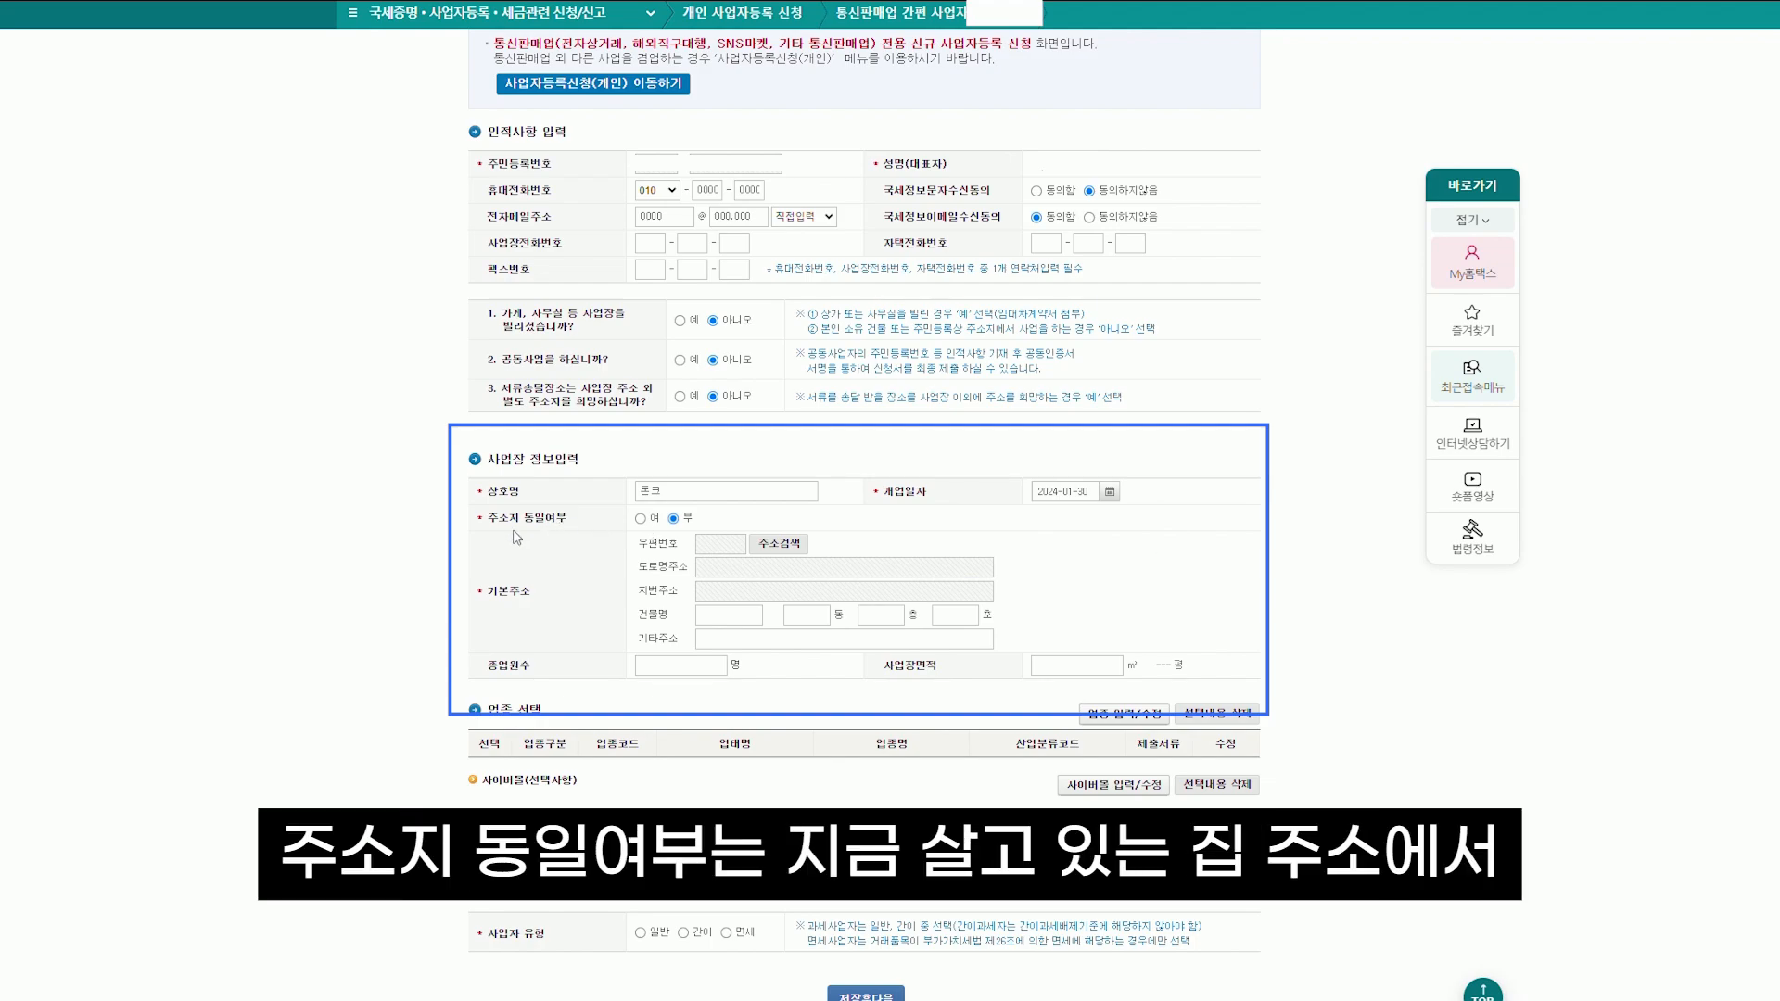
# Set 주소지 동일여부 to 부 so a separate business address is entered
pyautogui.click(639, 520)
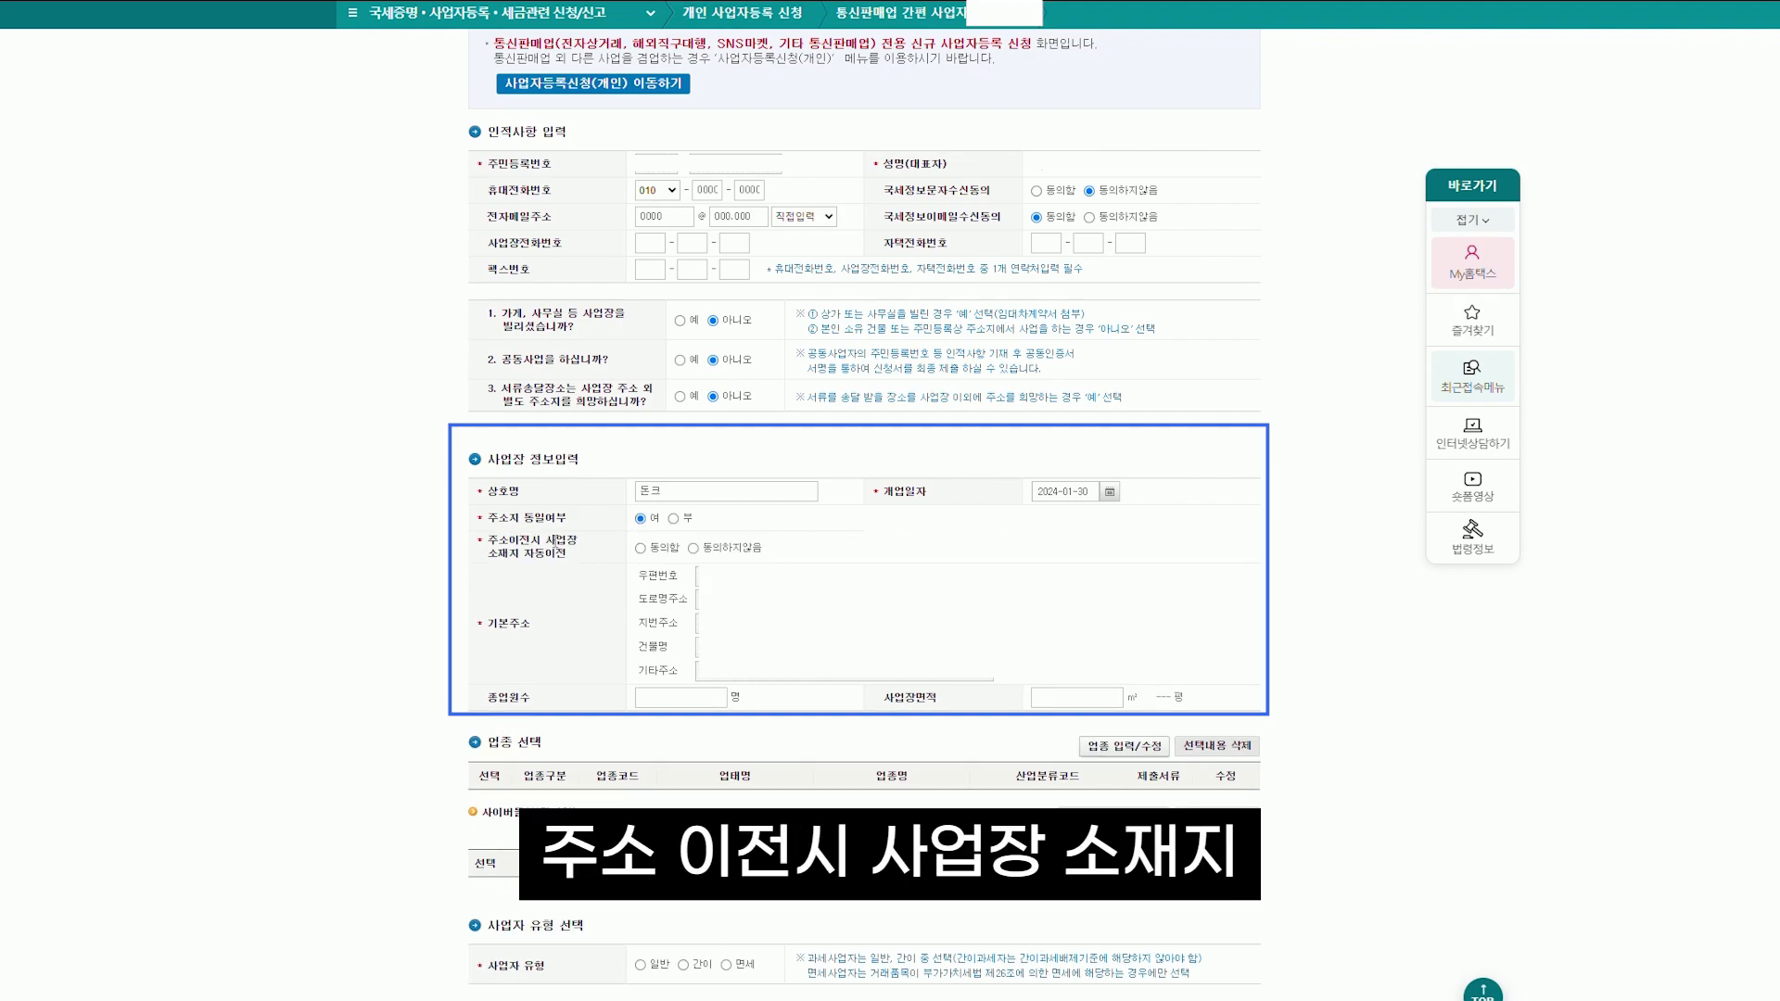
pyautogui.click(639, 548)
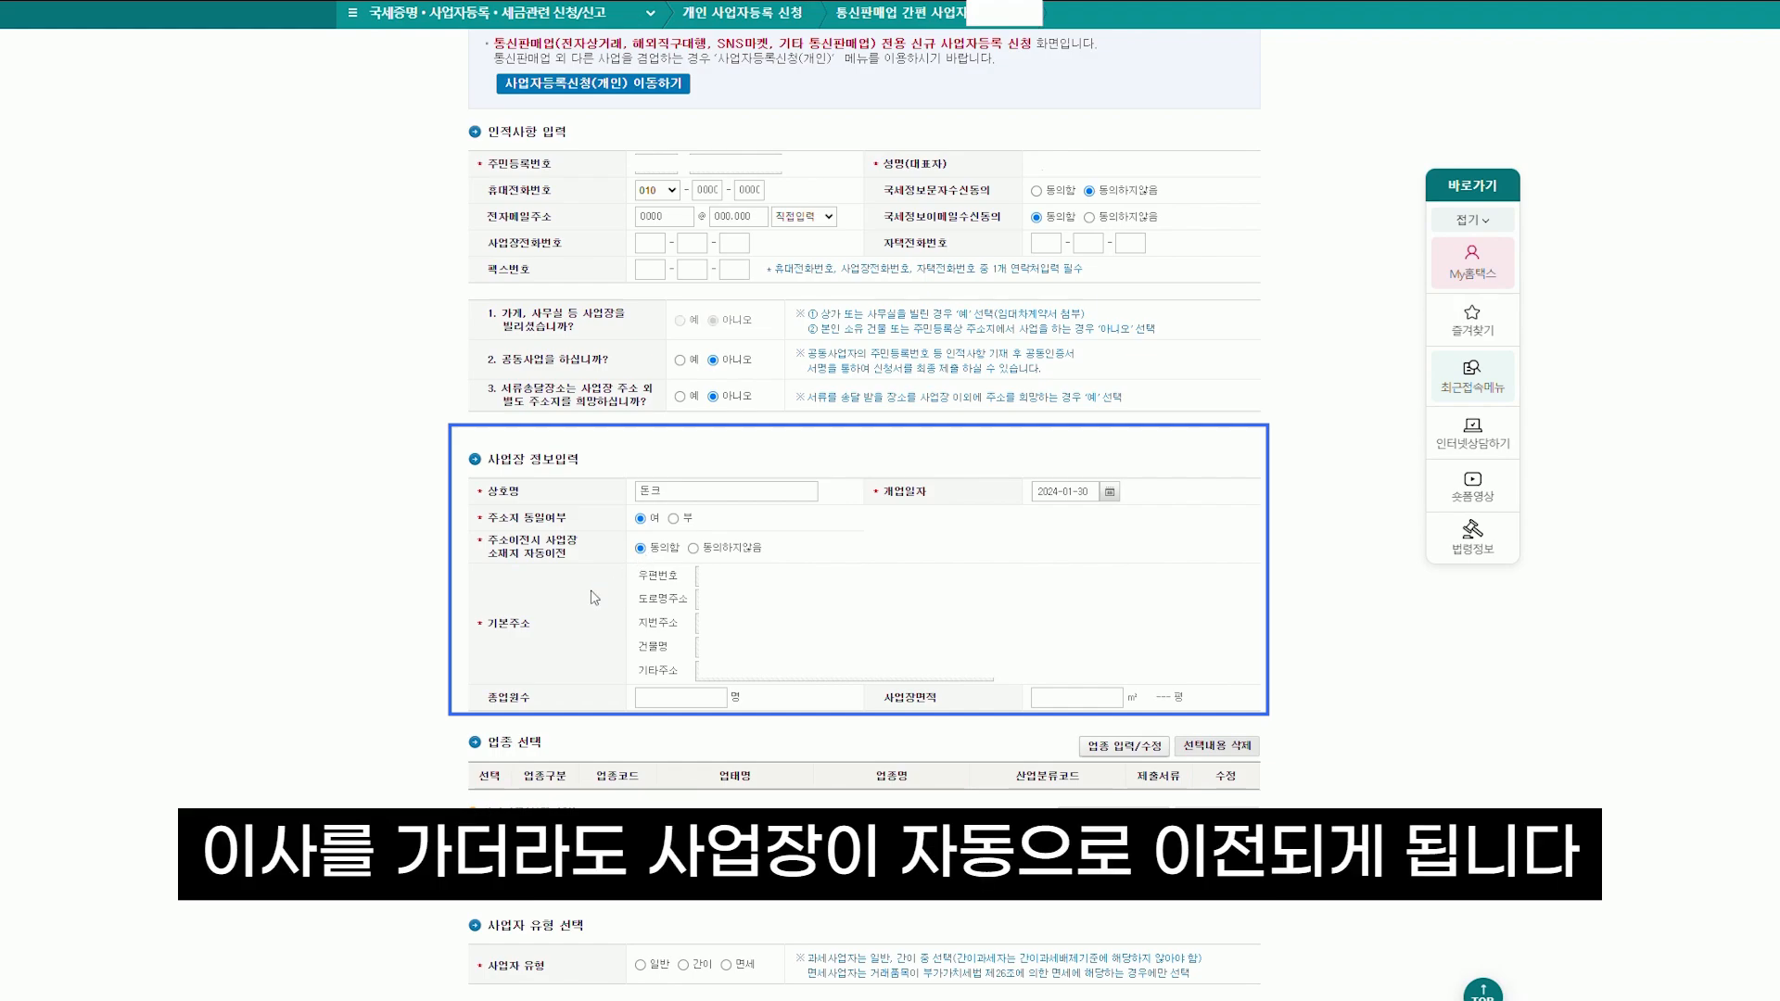
pyautogui.click(674, 518)
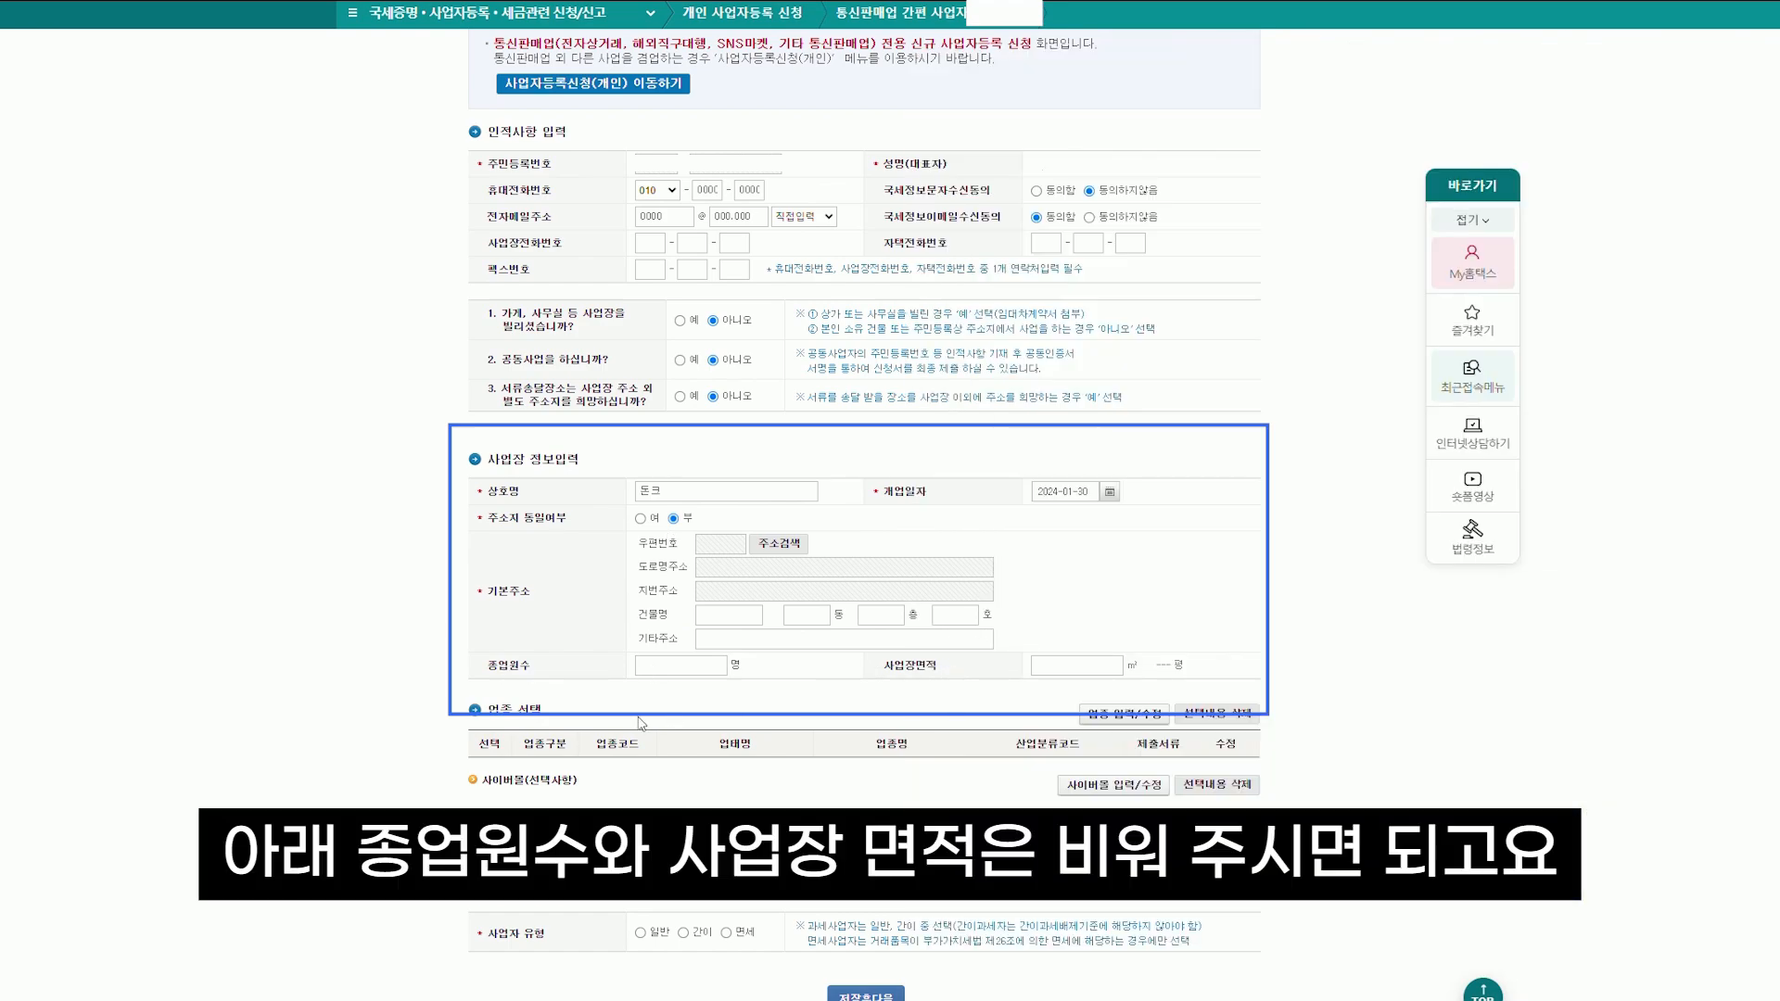
# Add business type 525101 전자상거래 소매업 through the 업종 입력/수정 list
pyautogui.click(1127, 713)
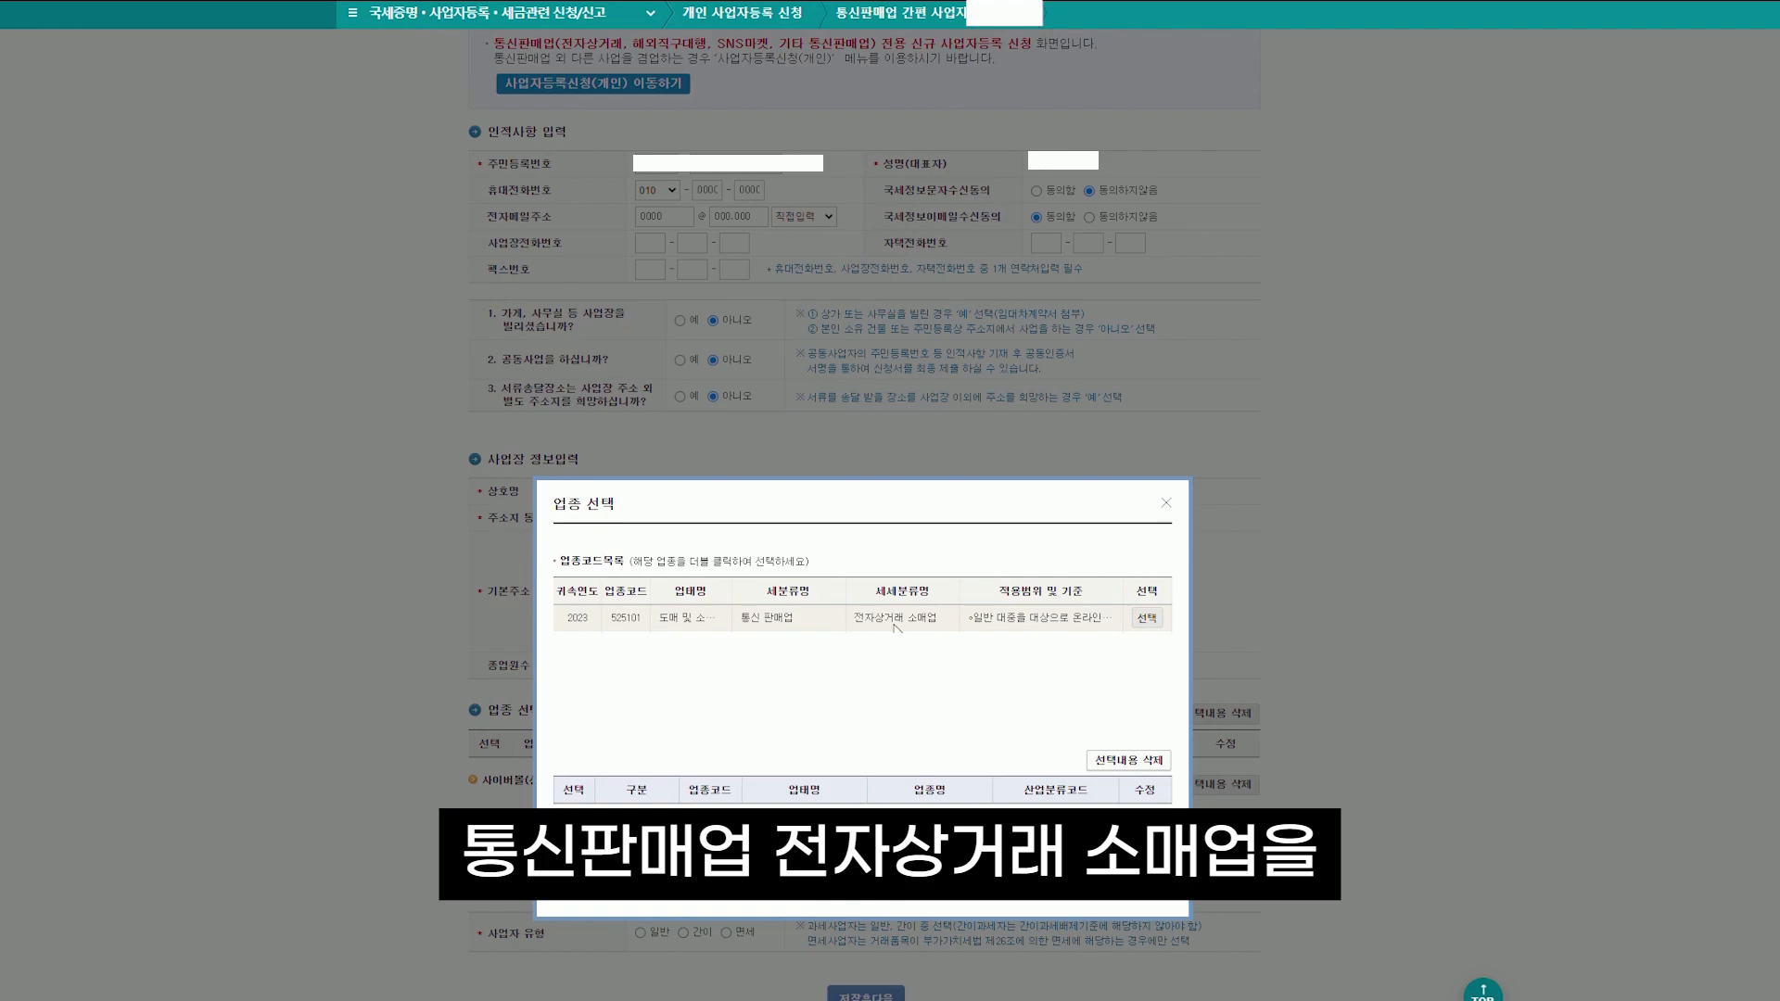
pyautogui.click(1150, 617)
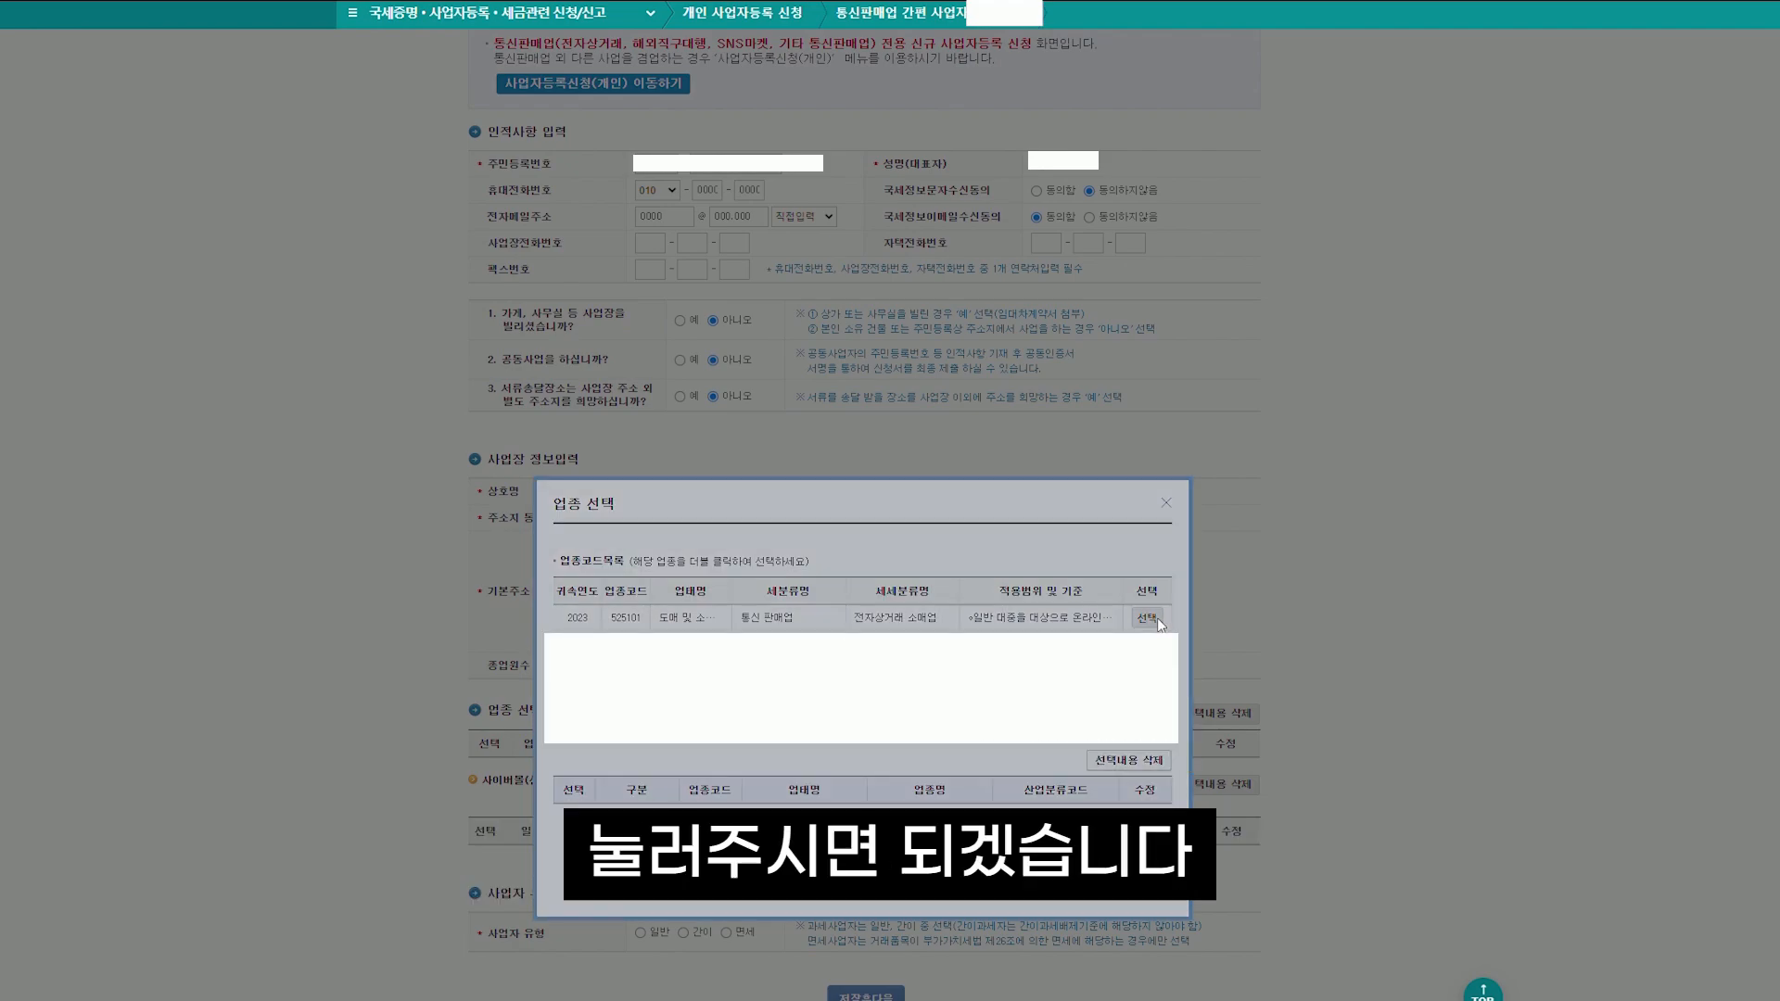
pyautogui.click(830, 902)
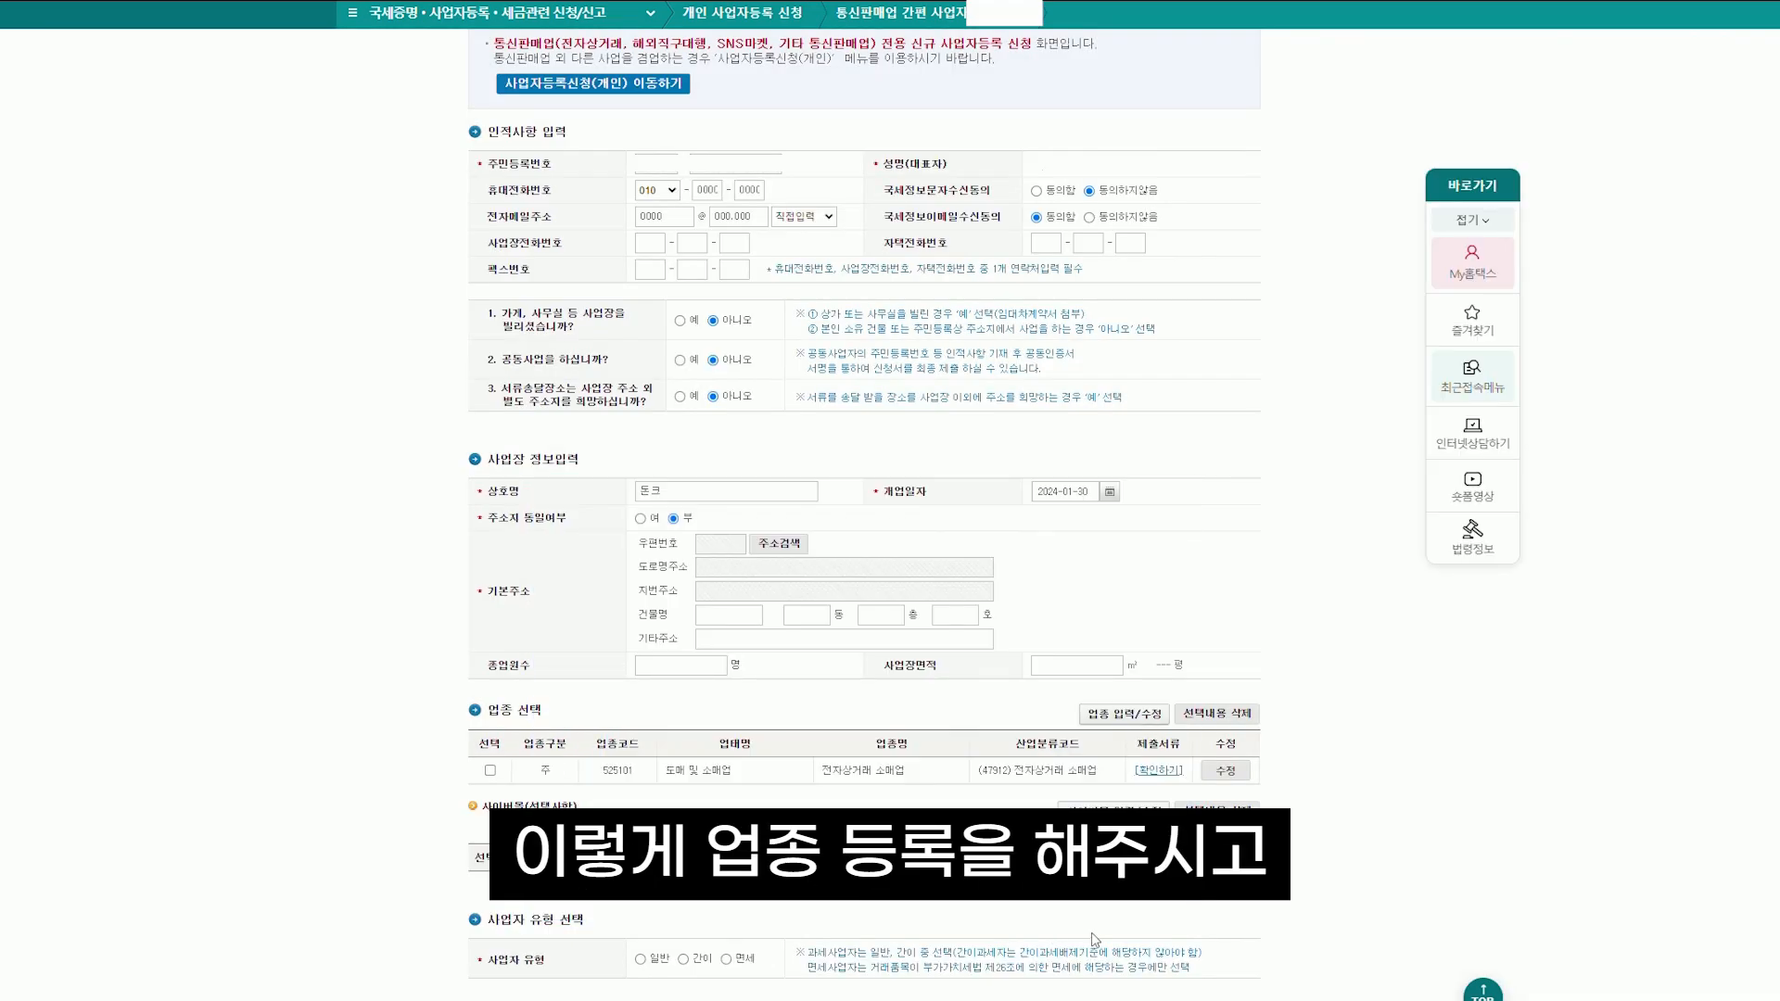
pyautogui.scroll(-1, 615, 953)
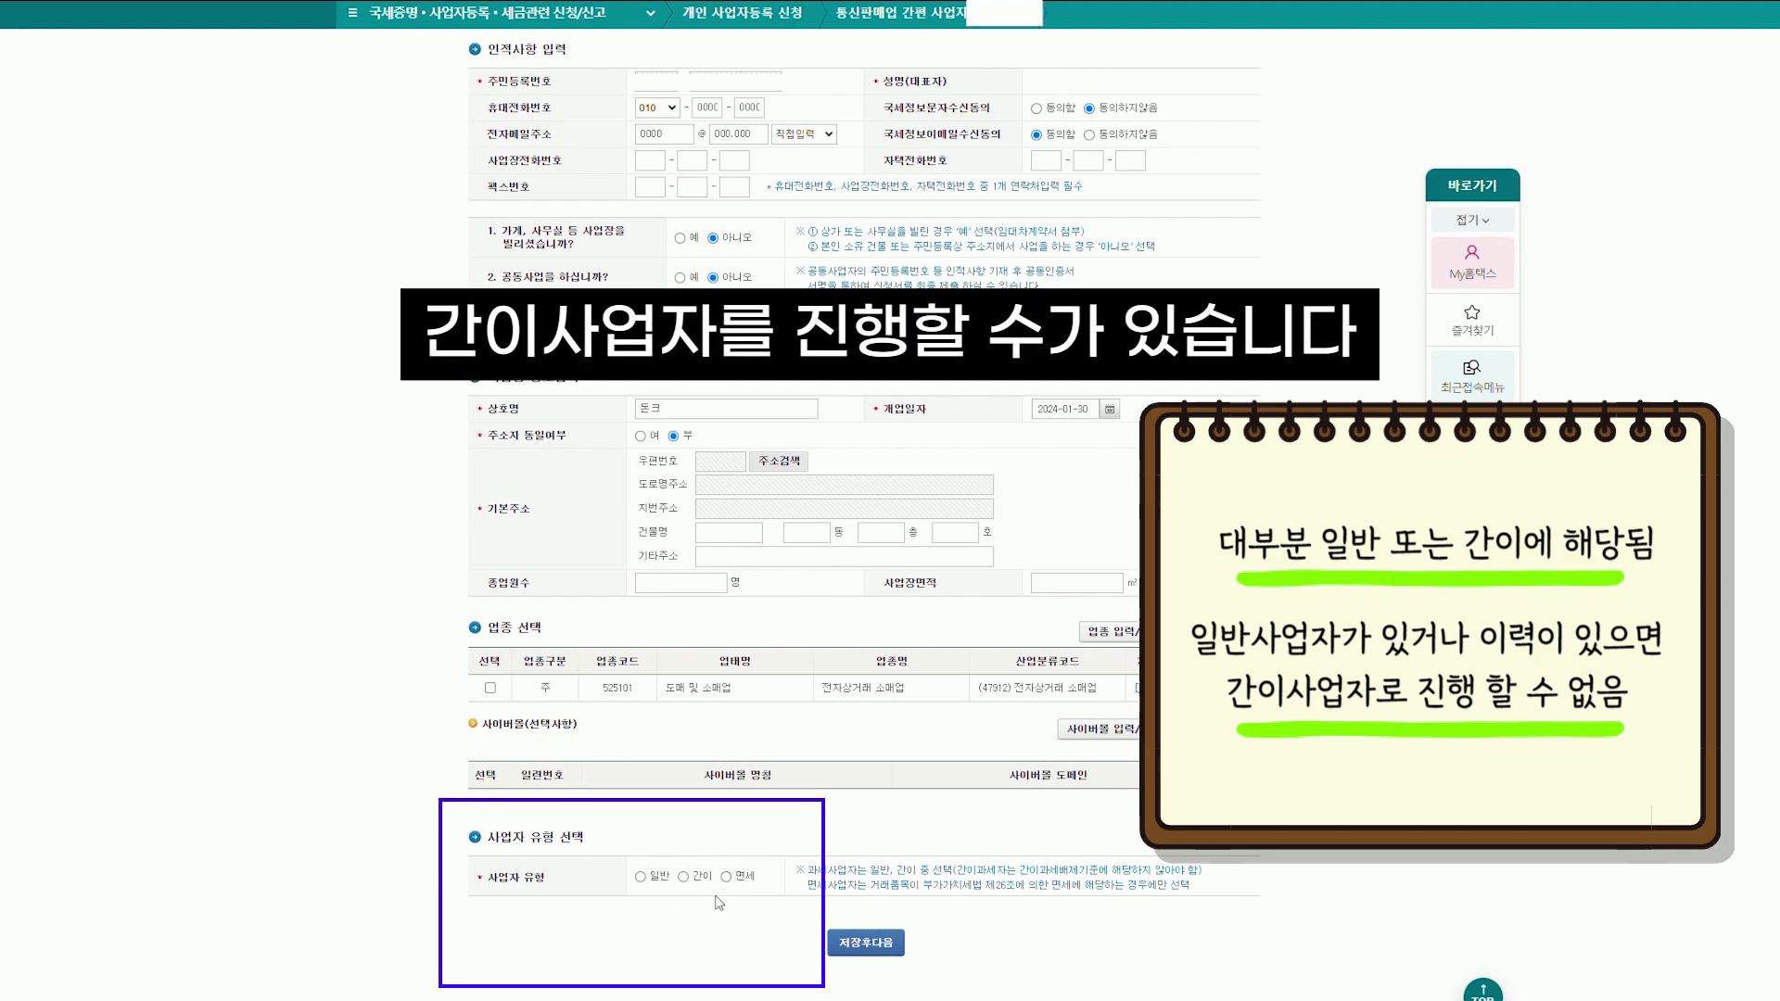
# Register as a general taxpayer, submit the application, and confirm it shows 접수완료
pyautogui.click(641, 878)
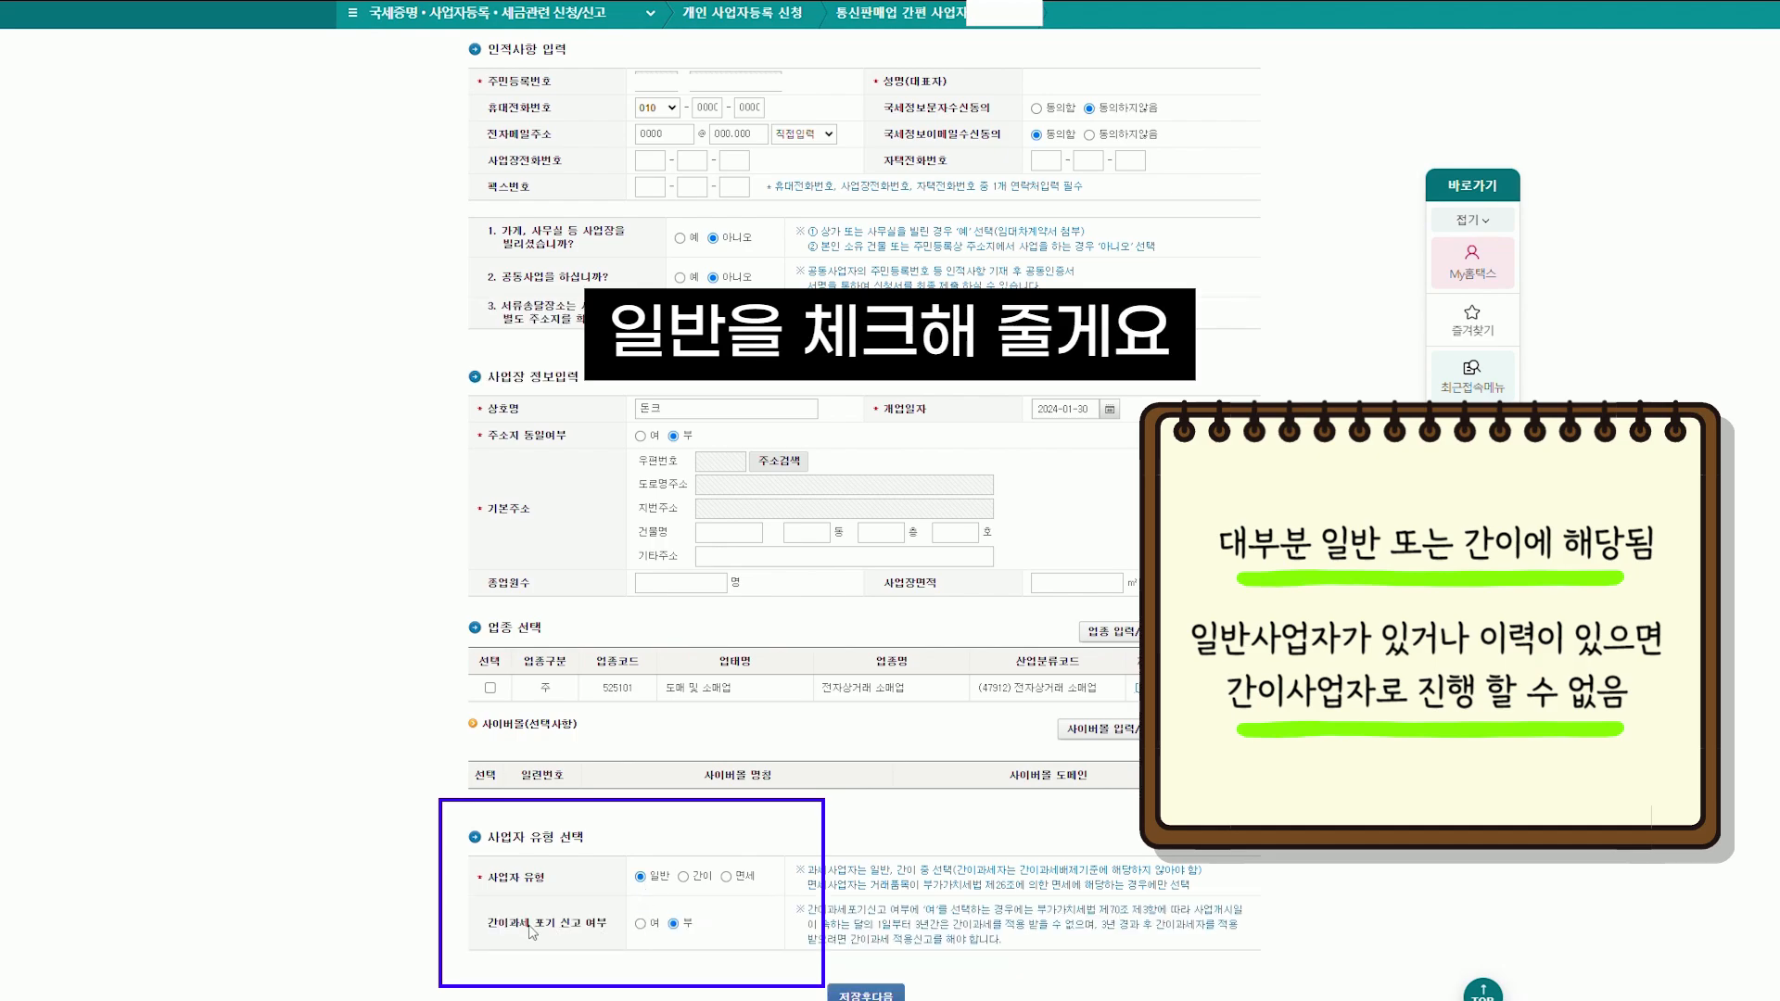
pyautogui.click(641, 924)
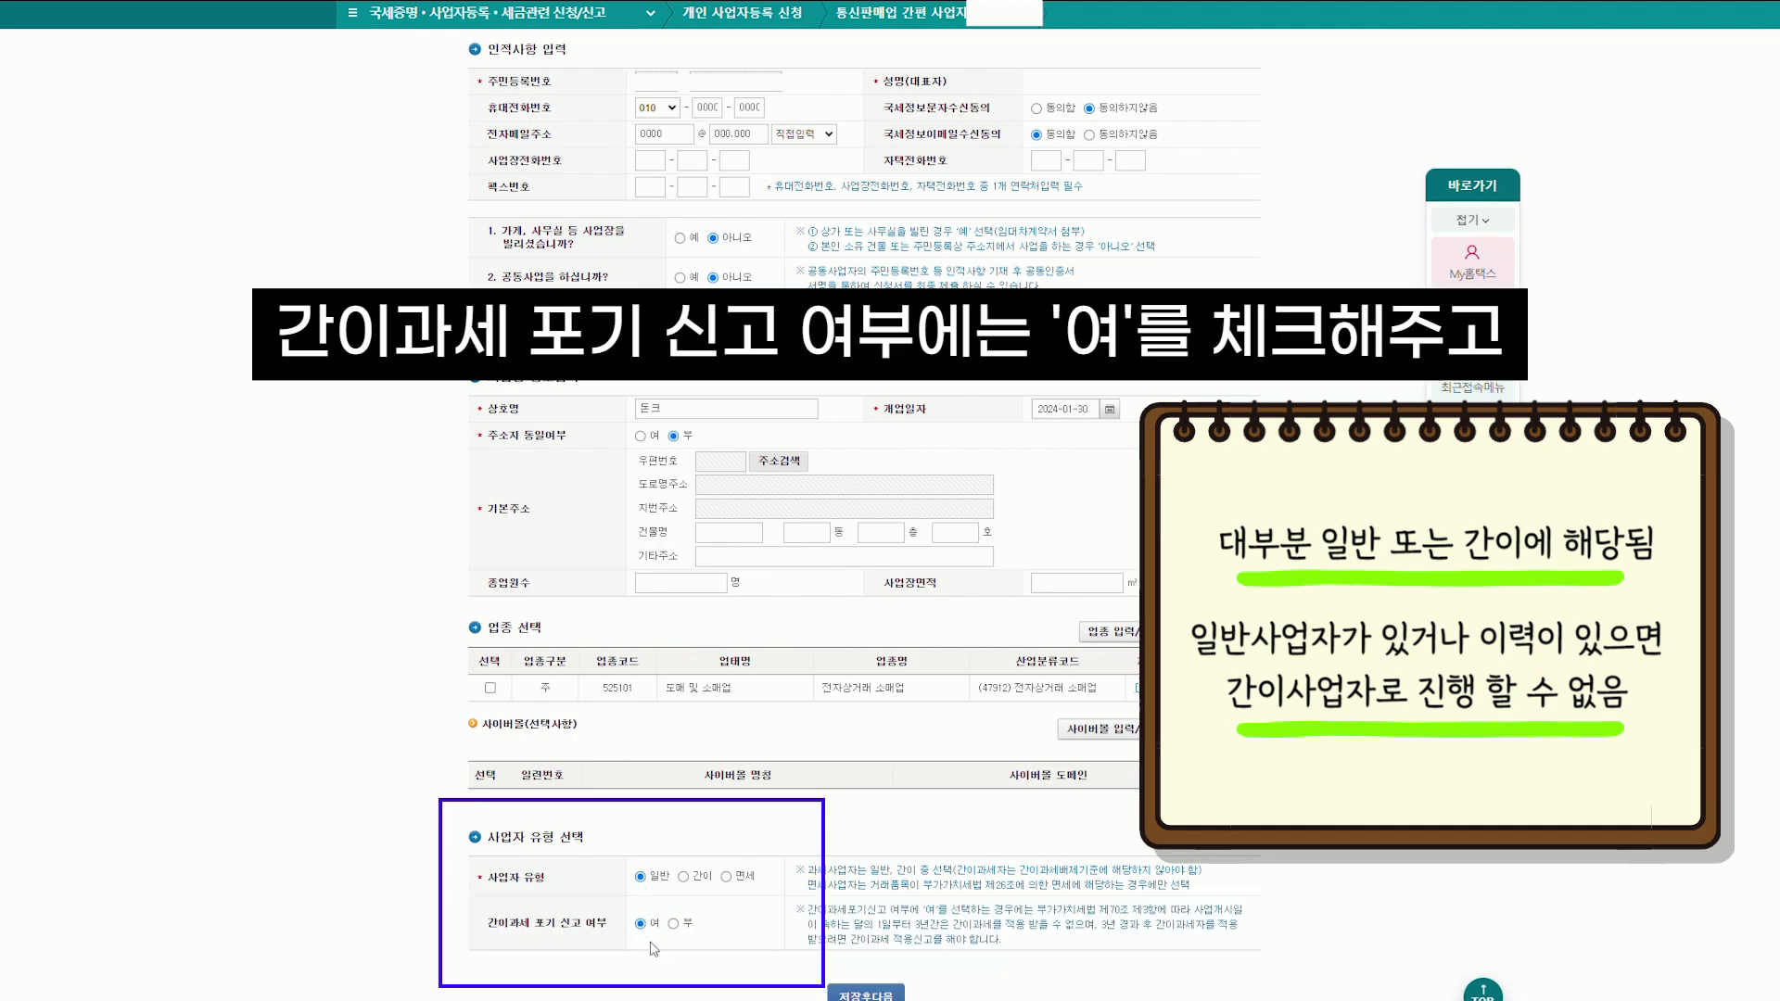
pyautogui.click(865, 994)
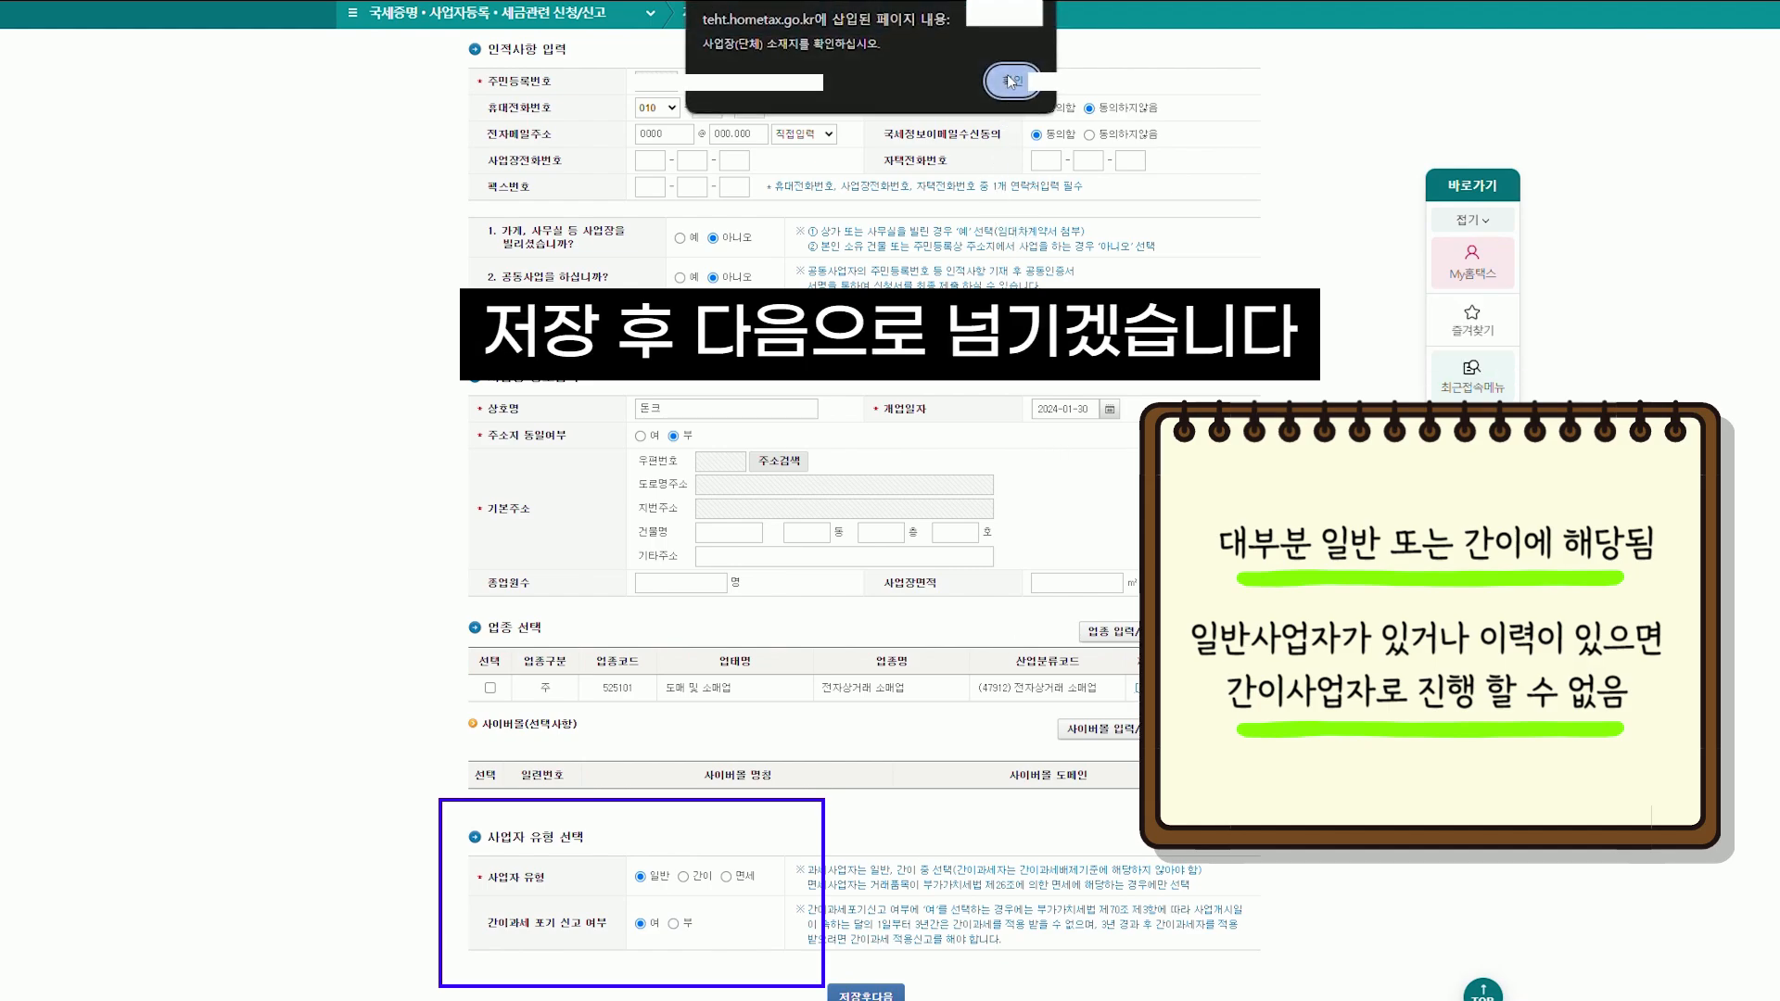
pyautogui.click(1009, 76)
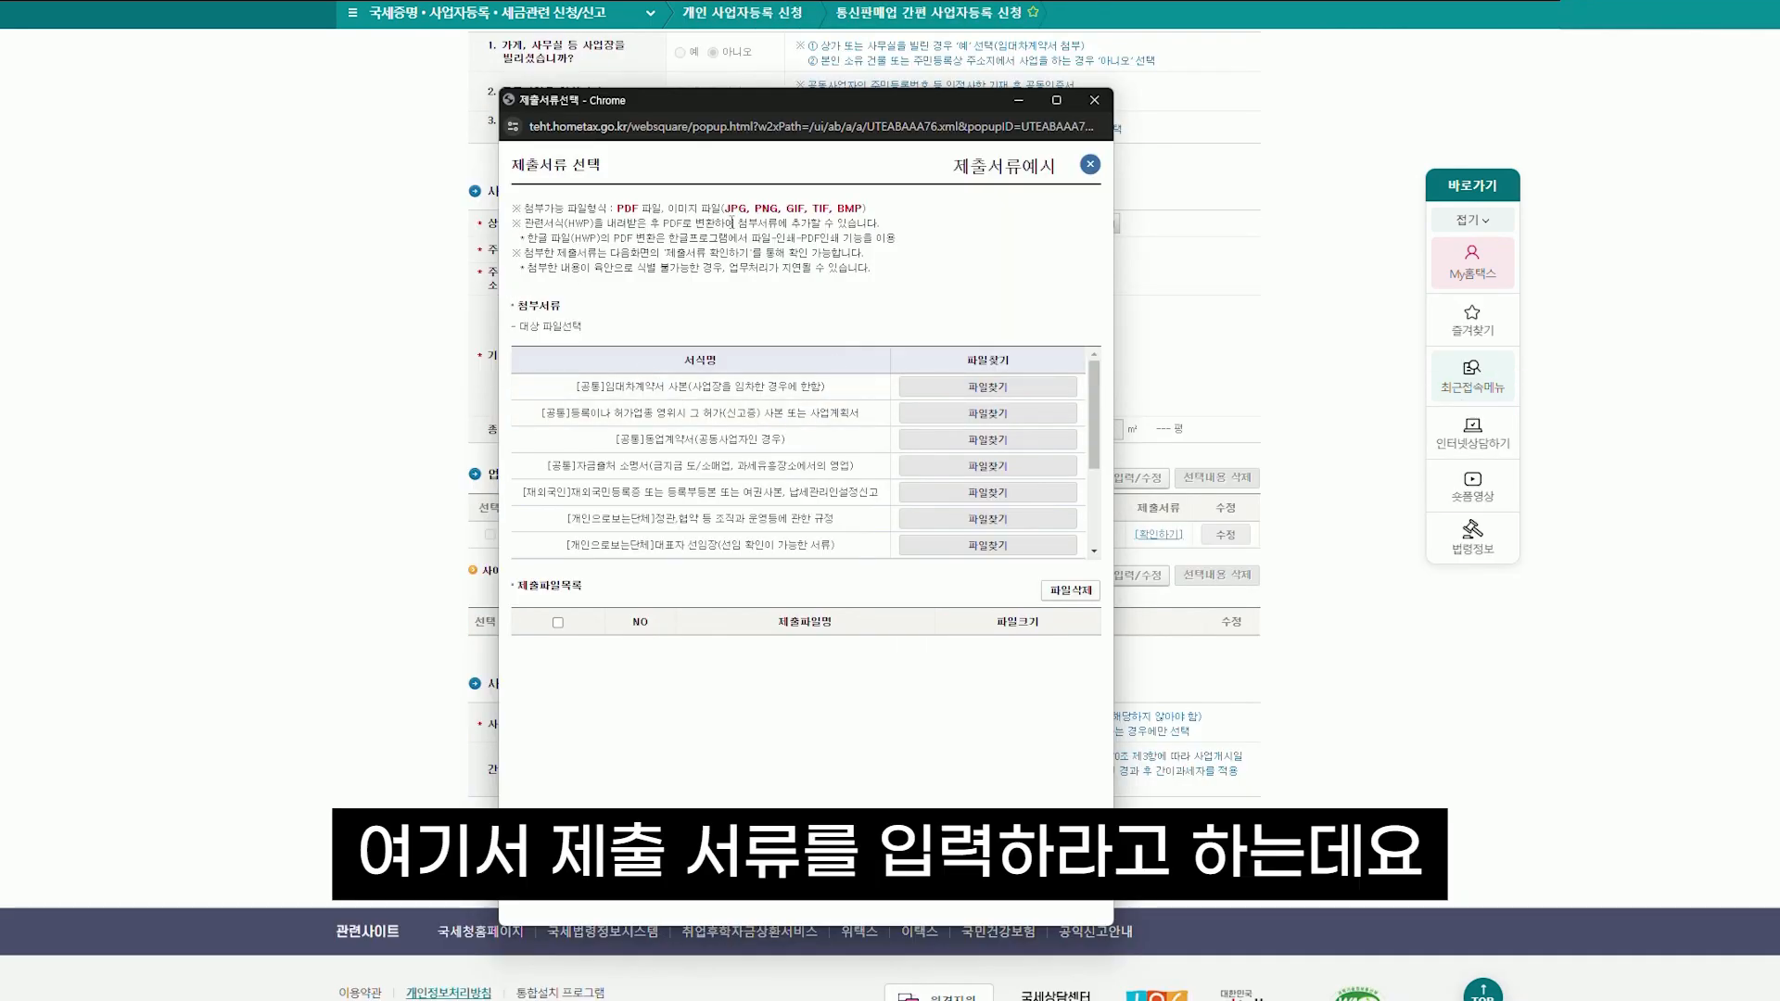
pyautogui.click(839, 882)
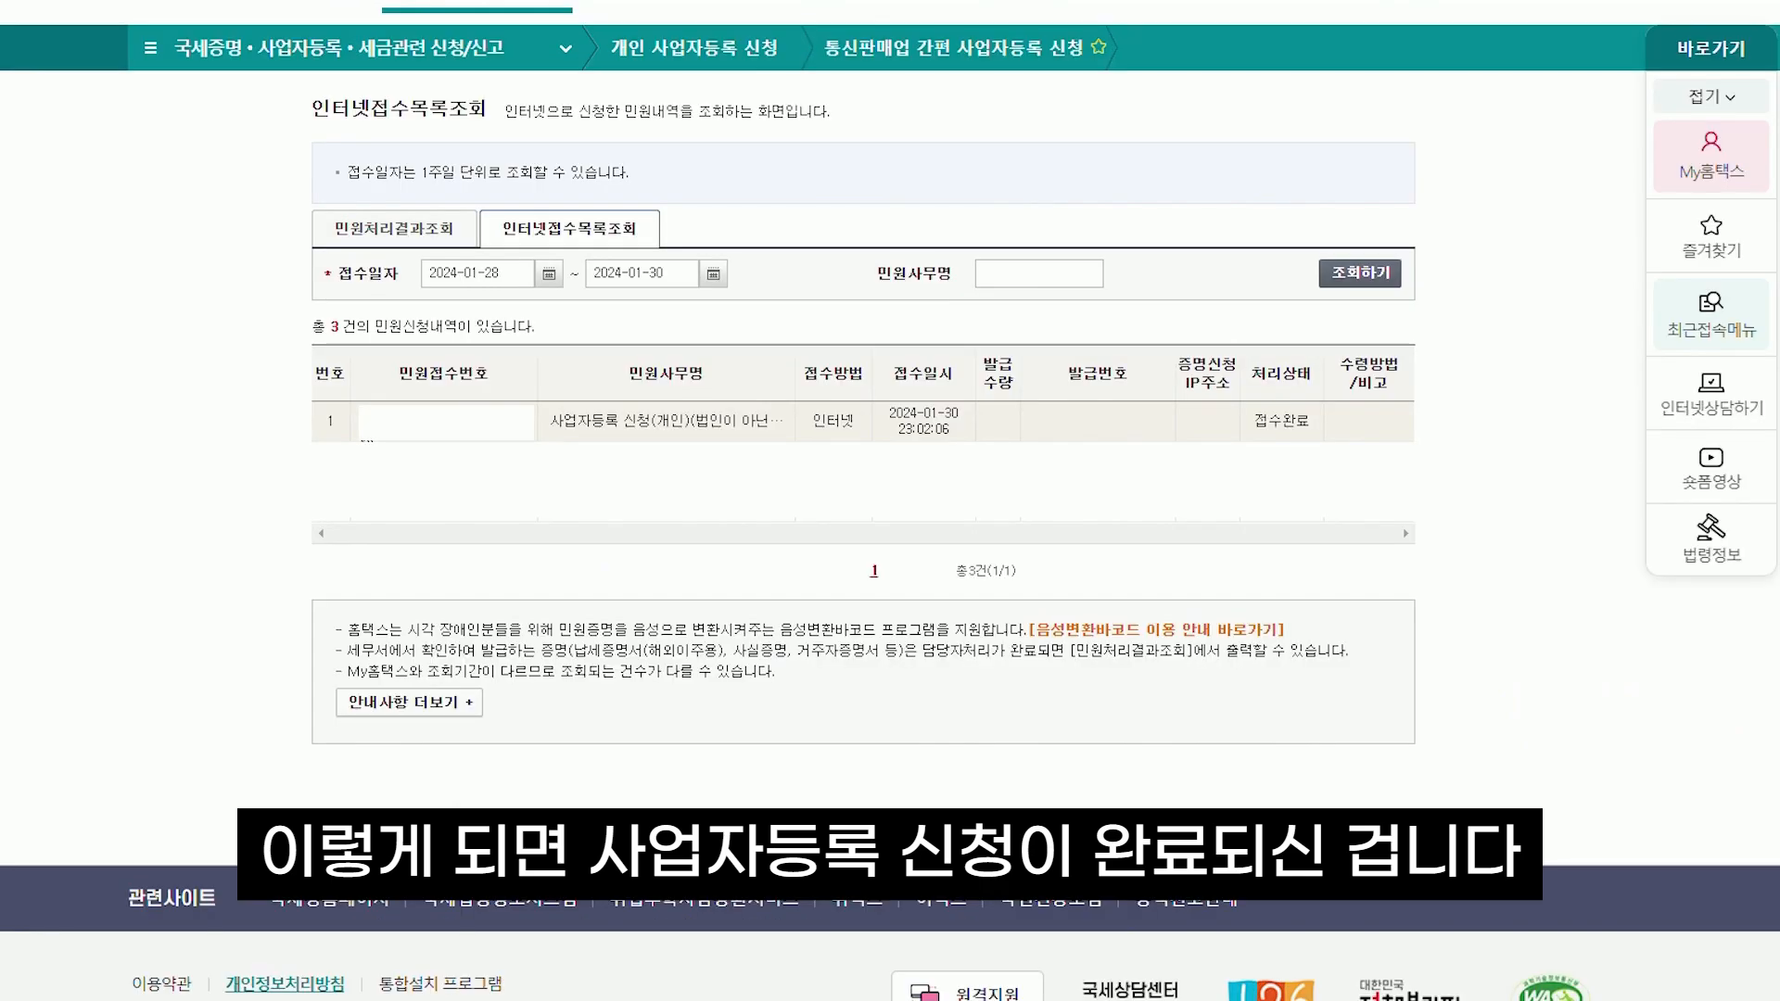
pyautogui.moveTo(357, 430); pyautogui.dragTo(1404, 414)
pyautogui.click(1422, 411)
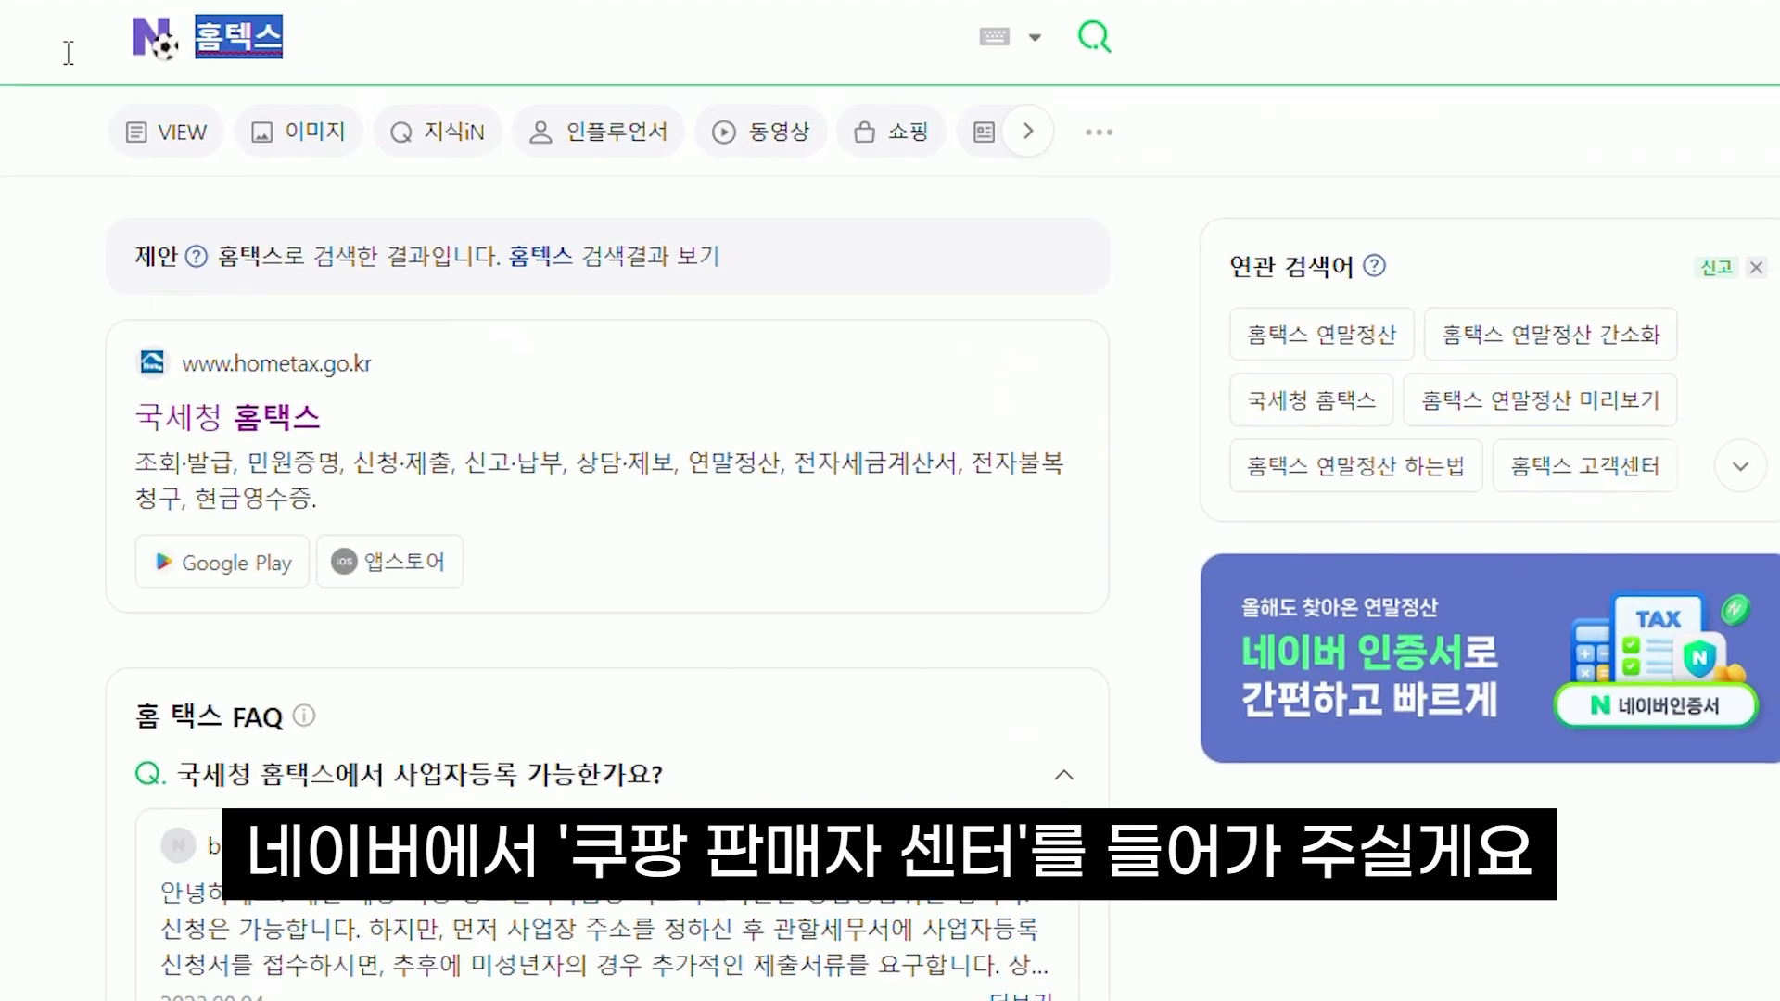
# Search 쿠팡판매자센터 on Naver and open Coupang's 입점 신청 seller sign-up form
pyautogui.write('쿠팡판매자센터')
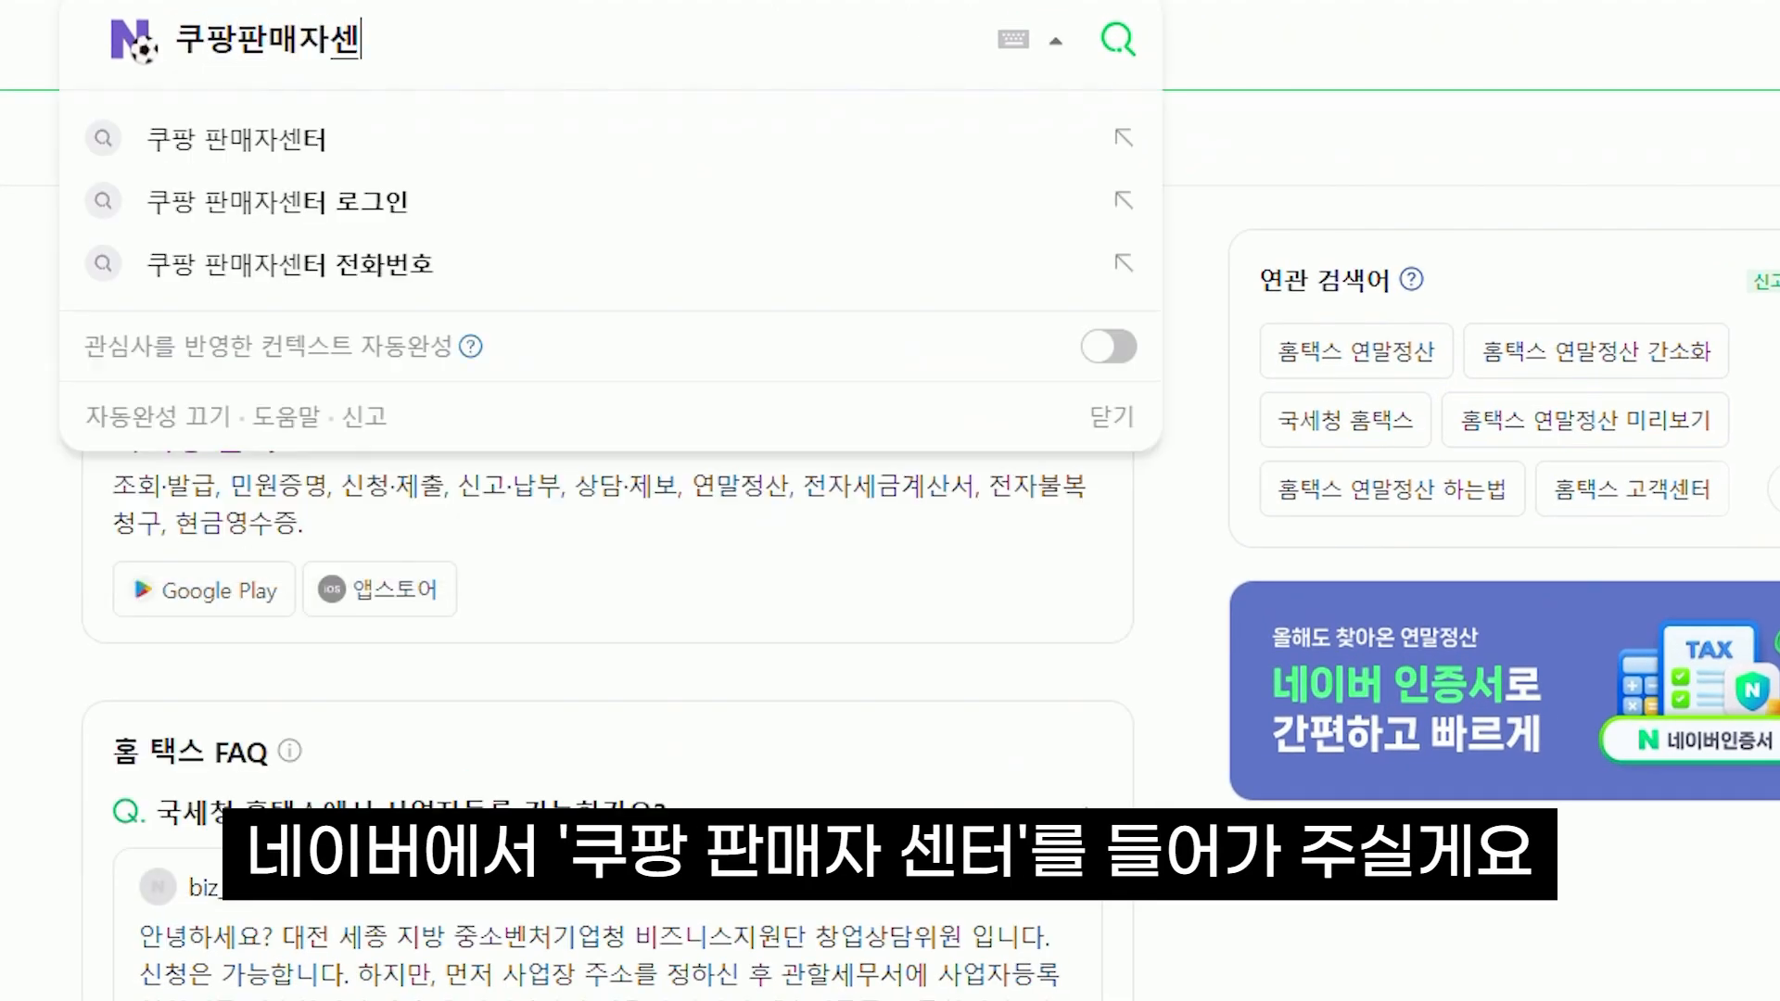
pyautogui.press('Return')
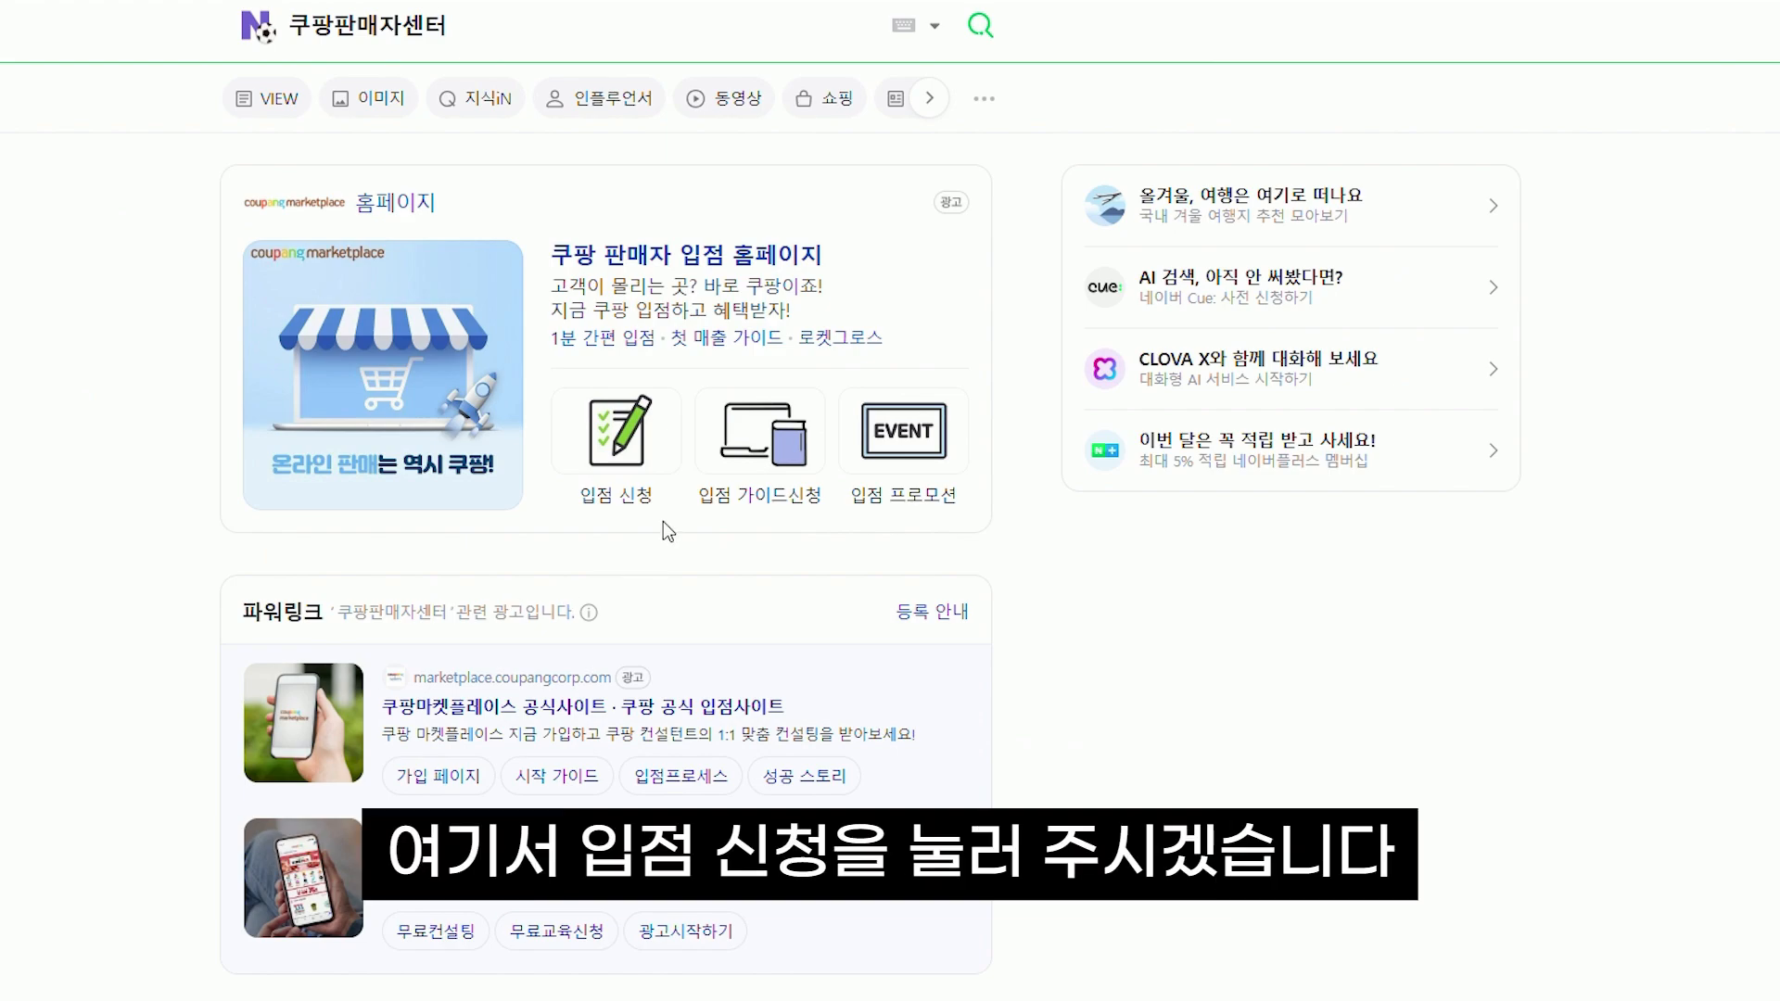
pyautogui.click(652, 468)
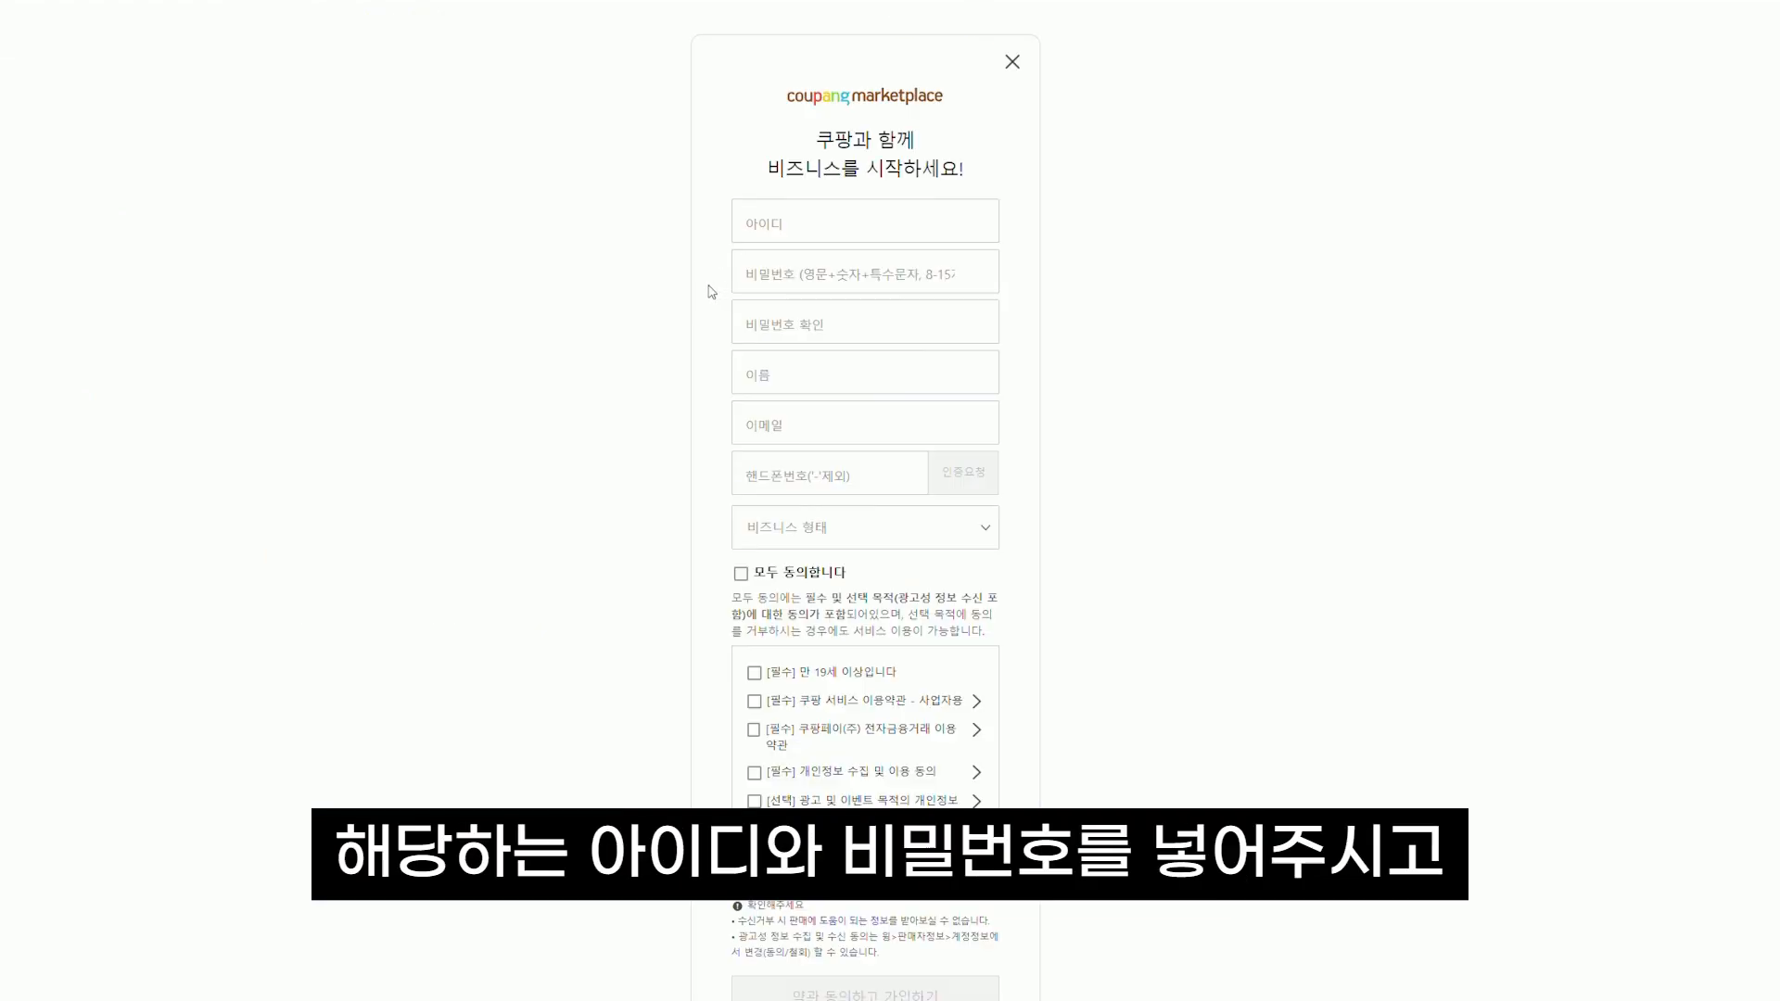
# Set the 비즈니스 형태 business type to 매입 판매
pyautogui.scroll(-1, 711, 291)
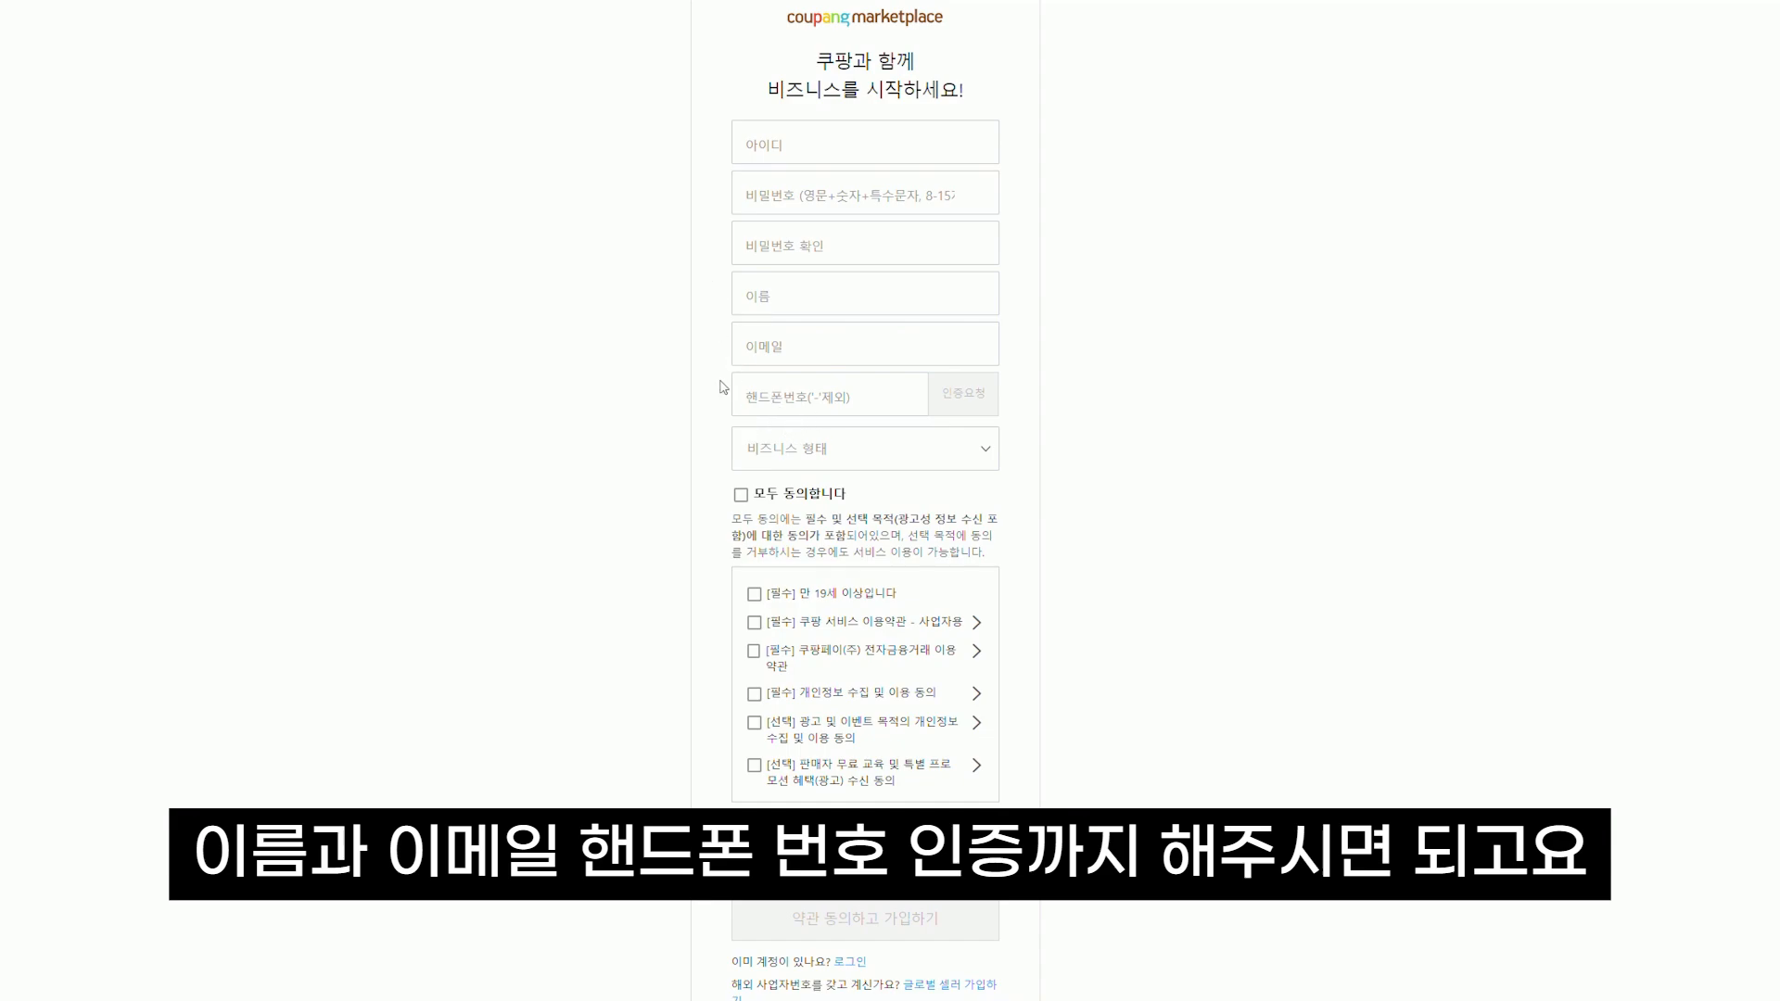
pyautogui.click(966, 455)
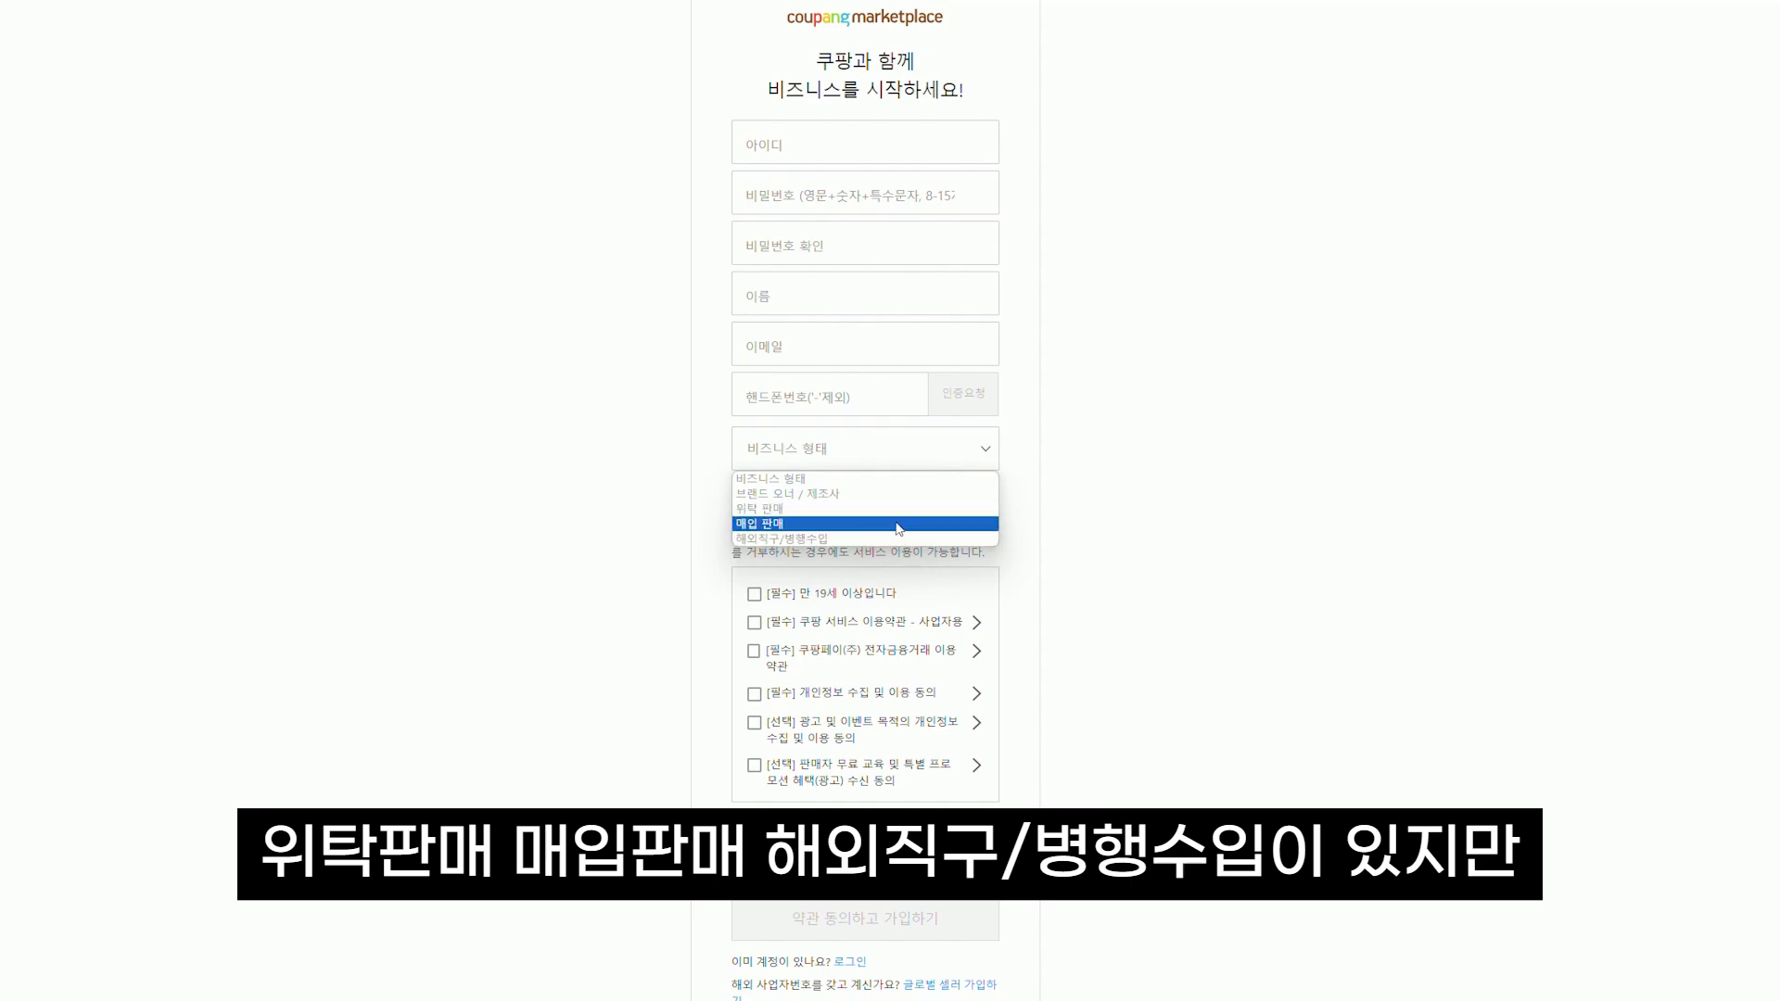
pyautogui.click(862, 523)
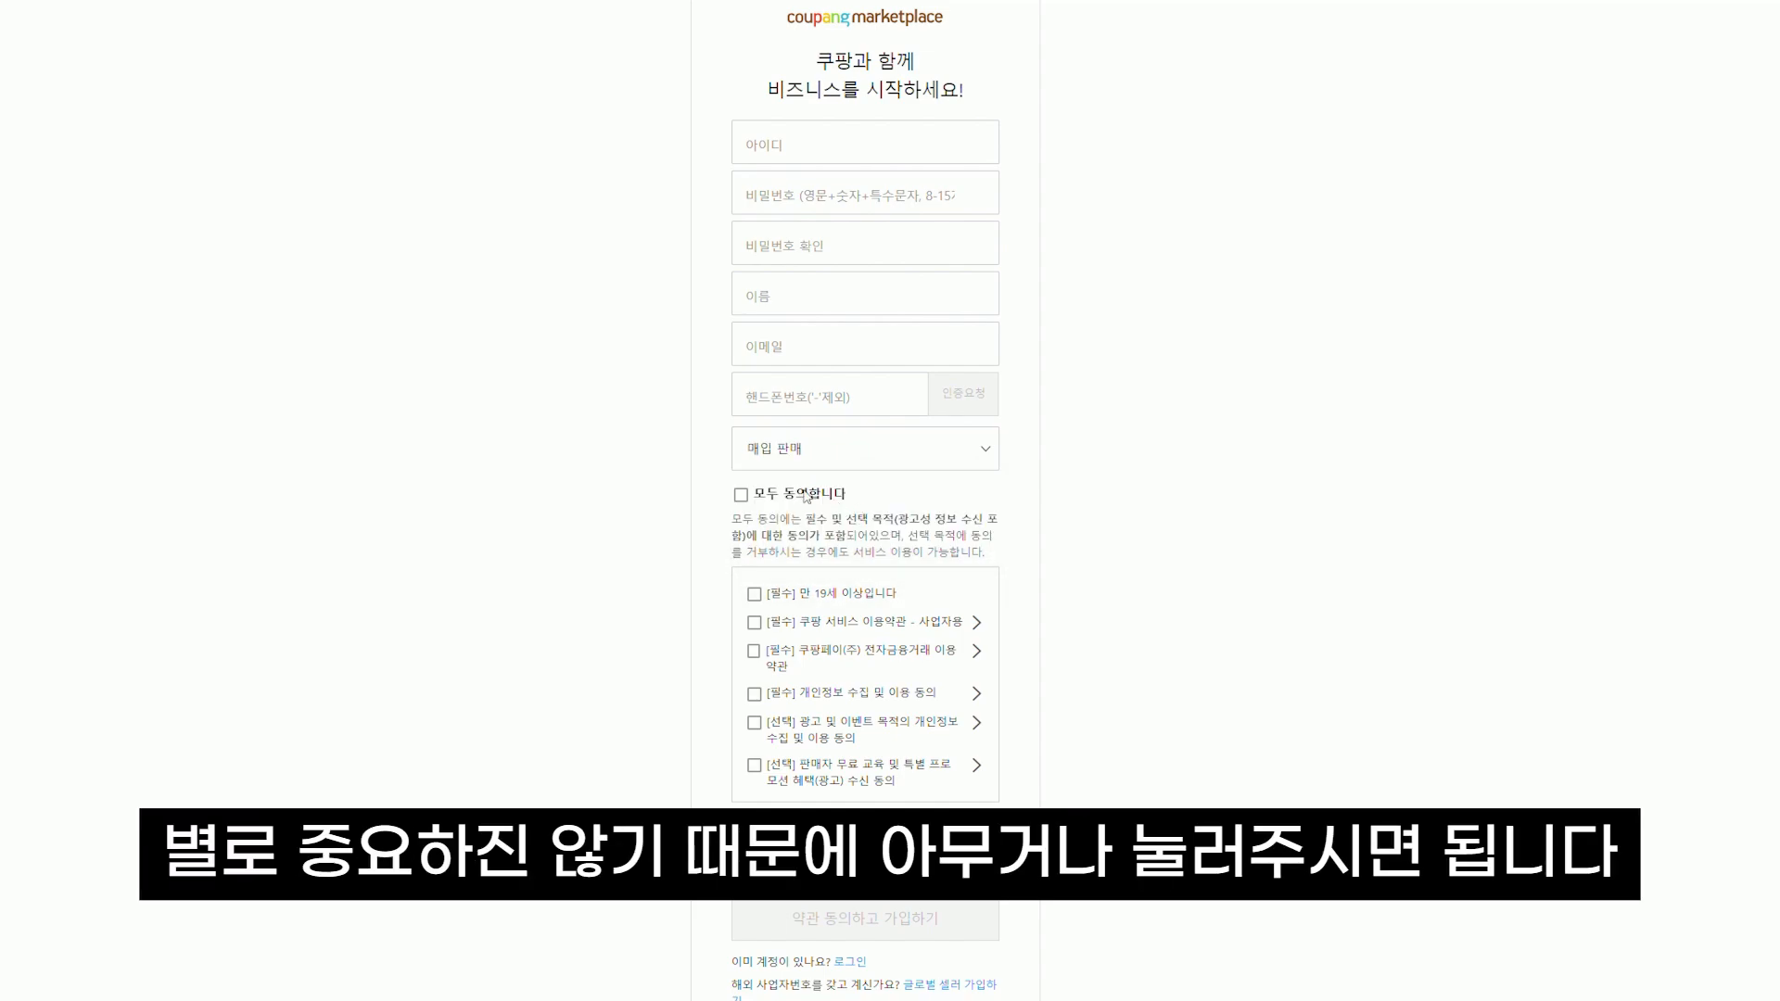
# Tick the four [필수] agreements: age 19+, business terms, Coupang Pay terms, personal information
pyautogui.scroll(-1, 766, 519)
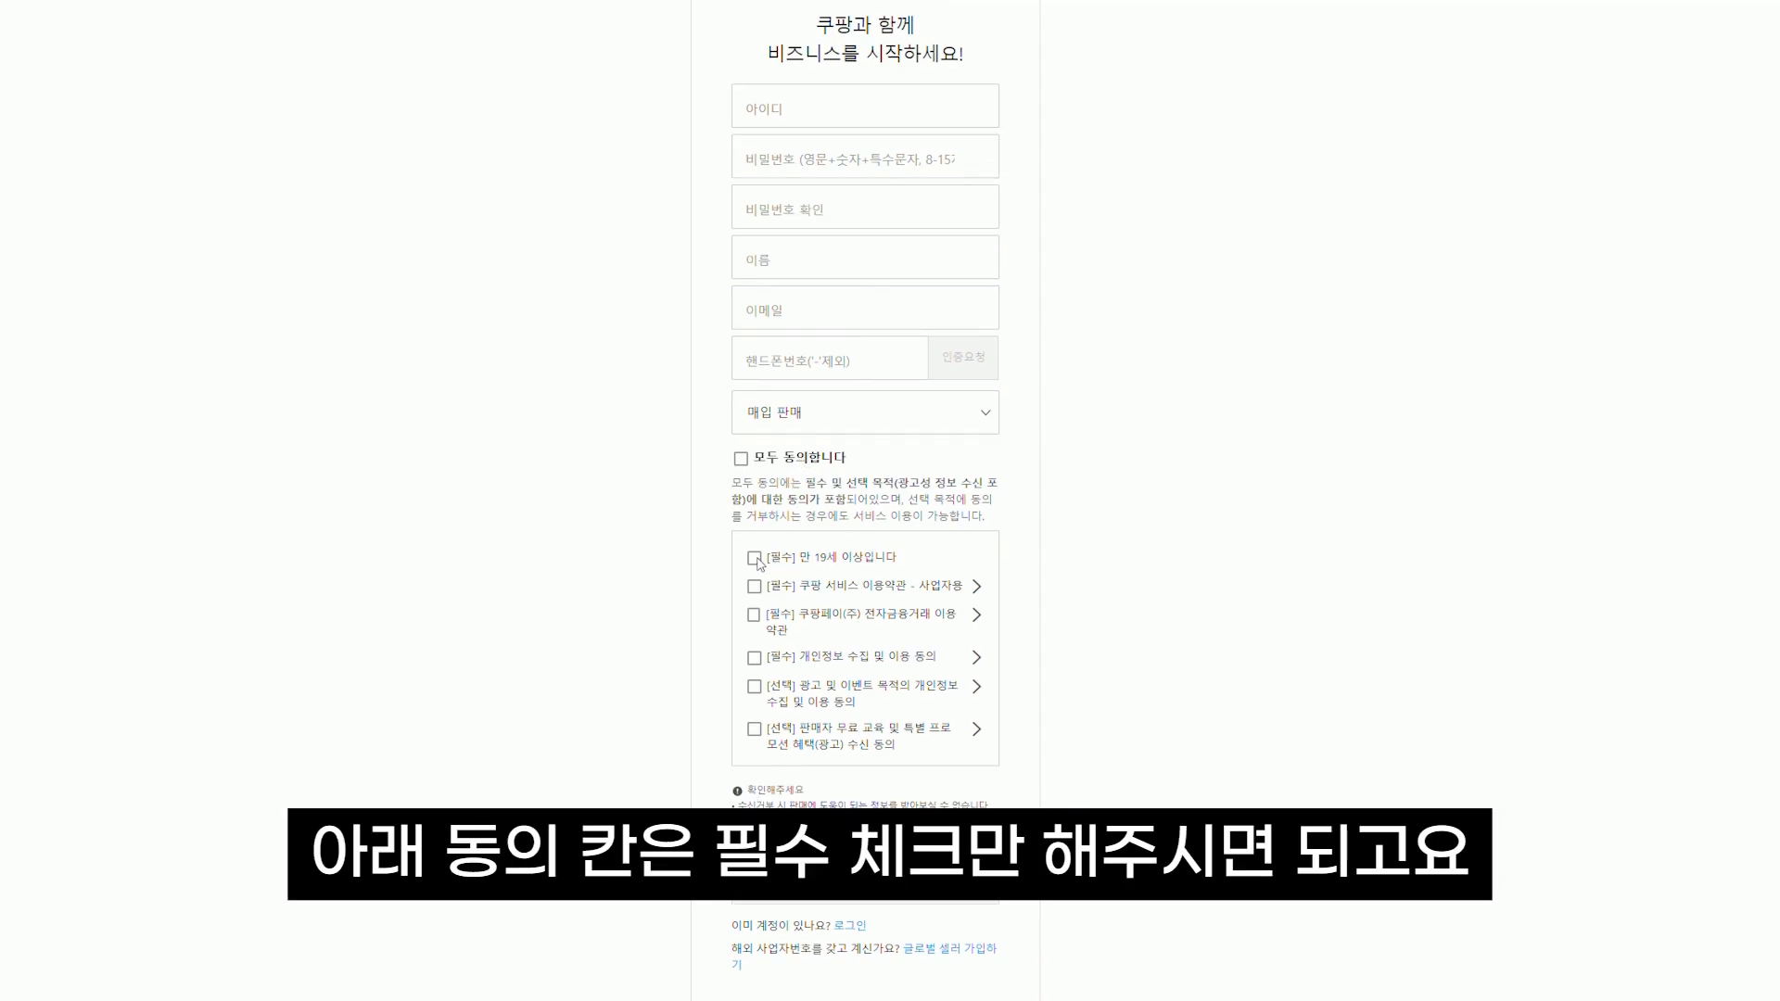
pyautogui.click(754, 576)
pyautogui.click(754, 606)
pyautogui.click(754, 634)
pyautogui.click(754, 676)
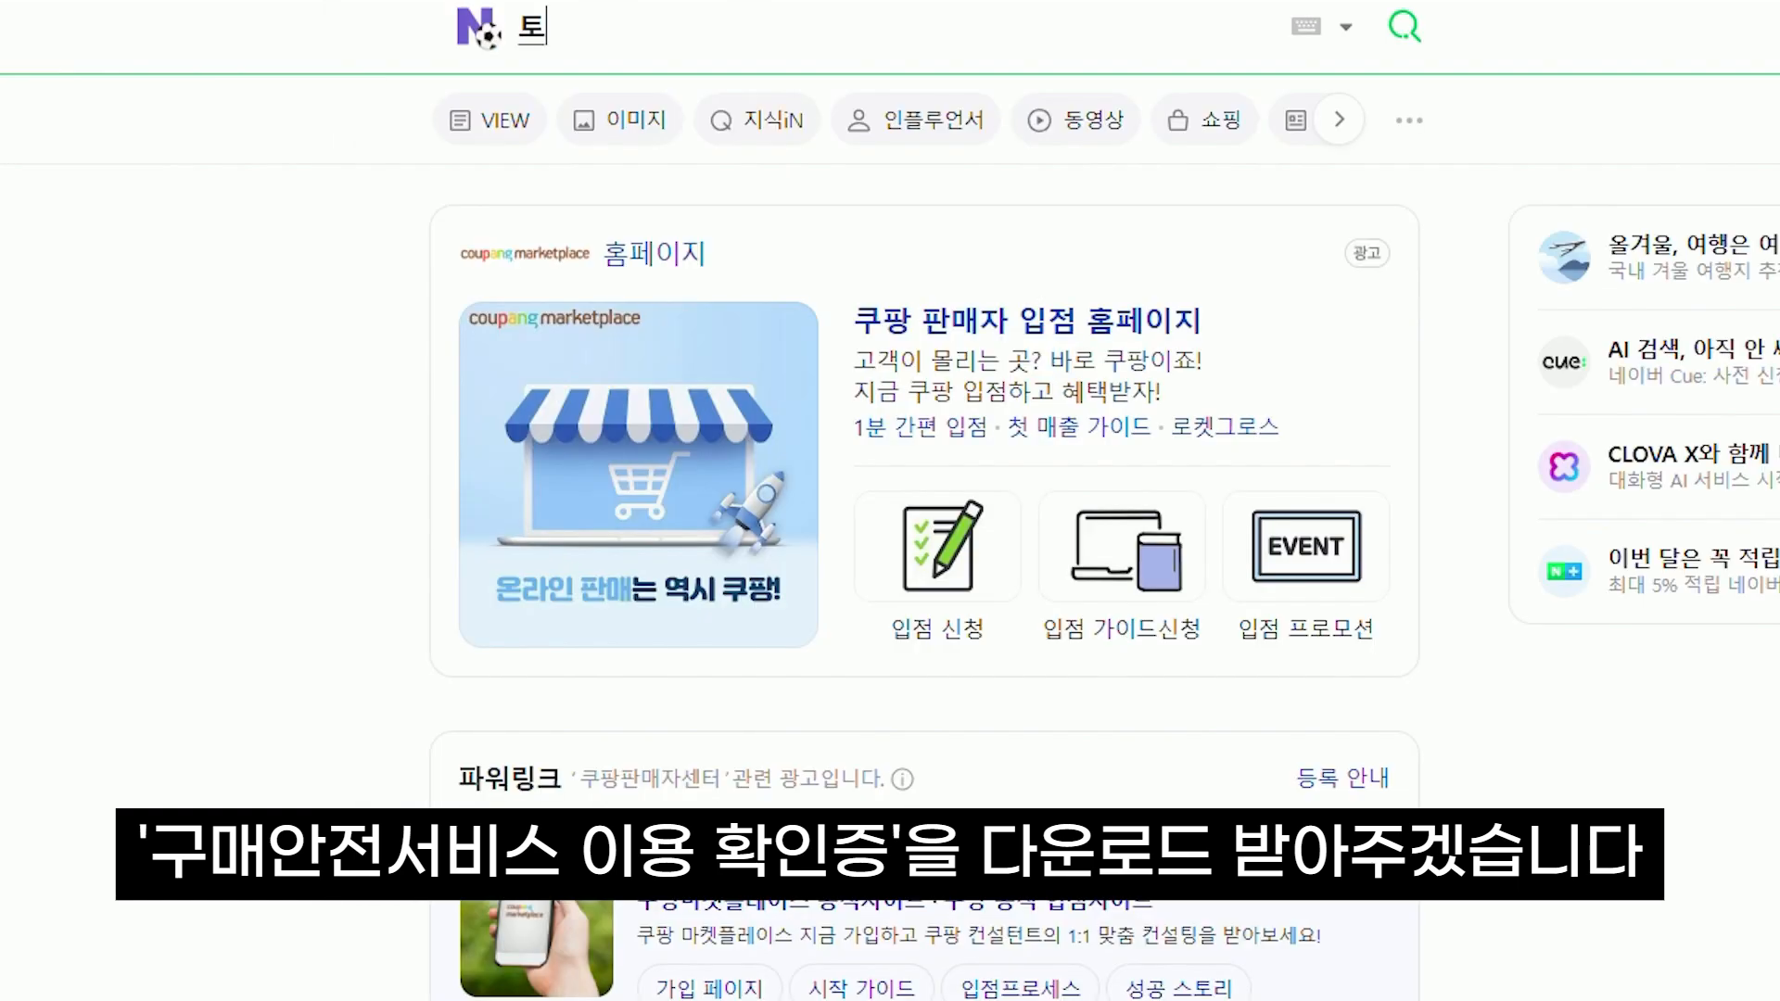
# Search 통신판매업 신고 on Naver and start the Gov24 민원신청 for it
pyautogui.write('통신판매업')
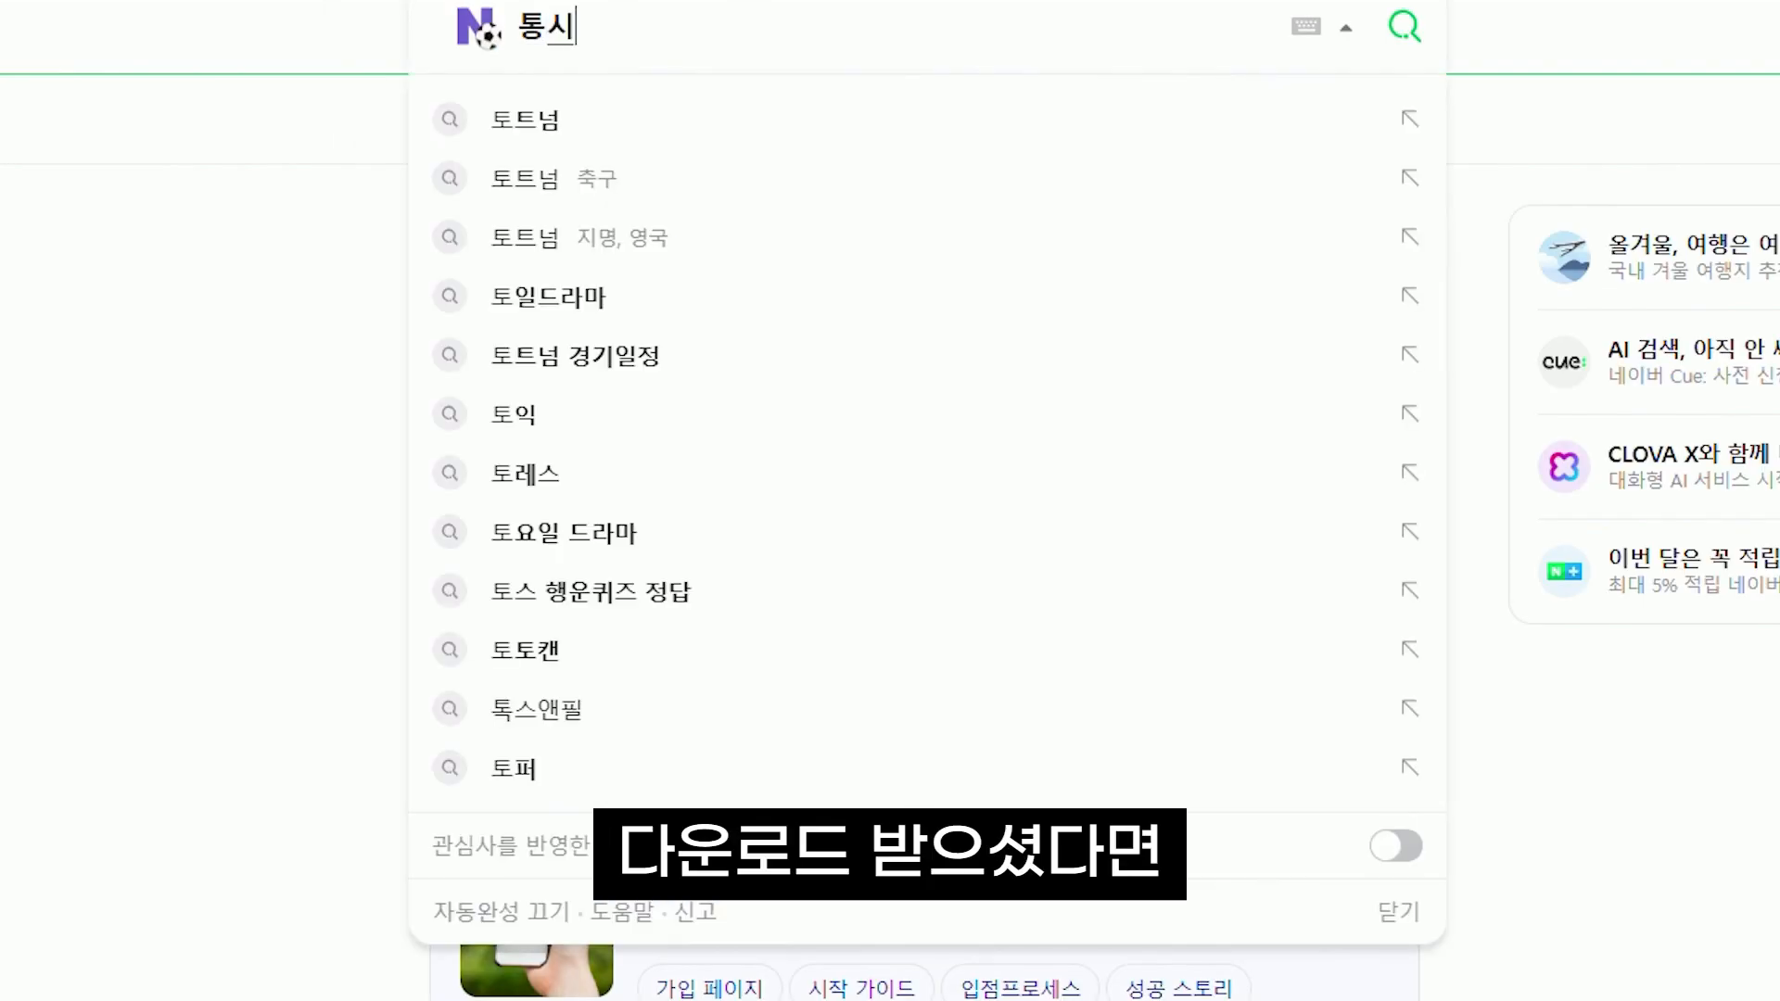
pyautogui.write('시')
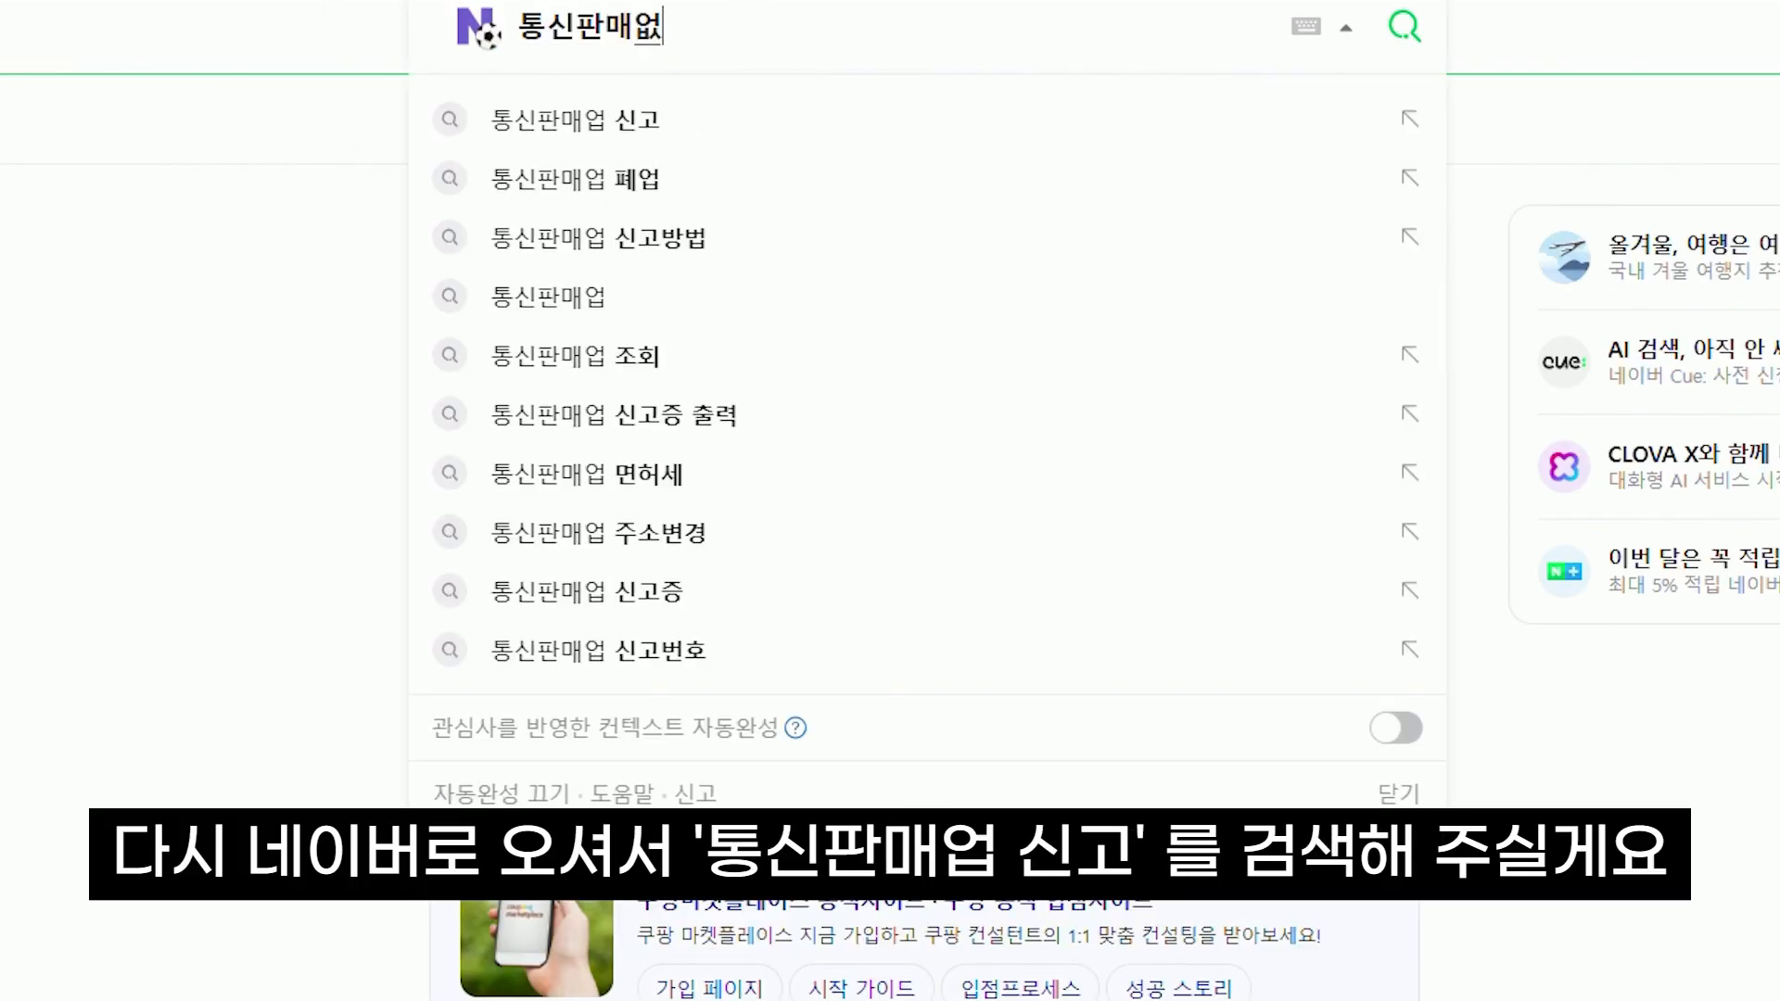
pyautogui.press('BackSpace')
pyautogui.press('BackSpace')
pyautogui.write('신고')
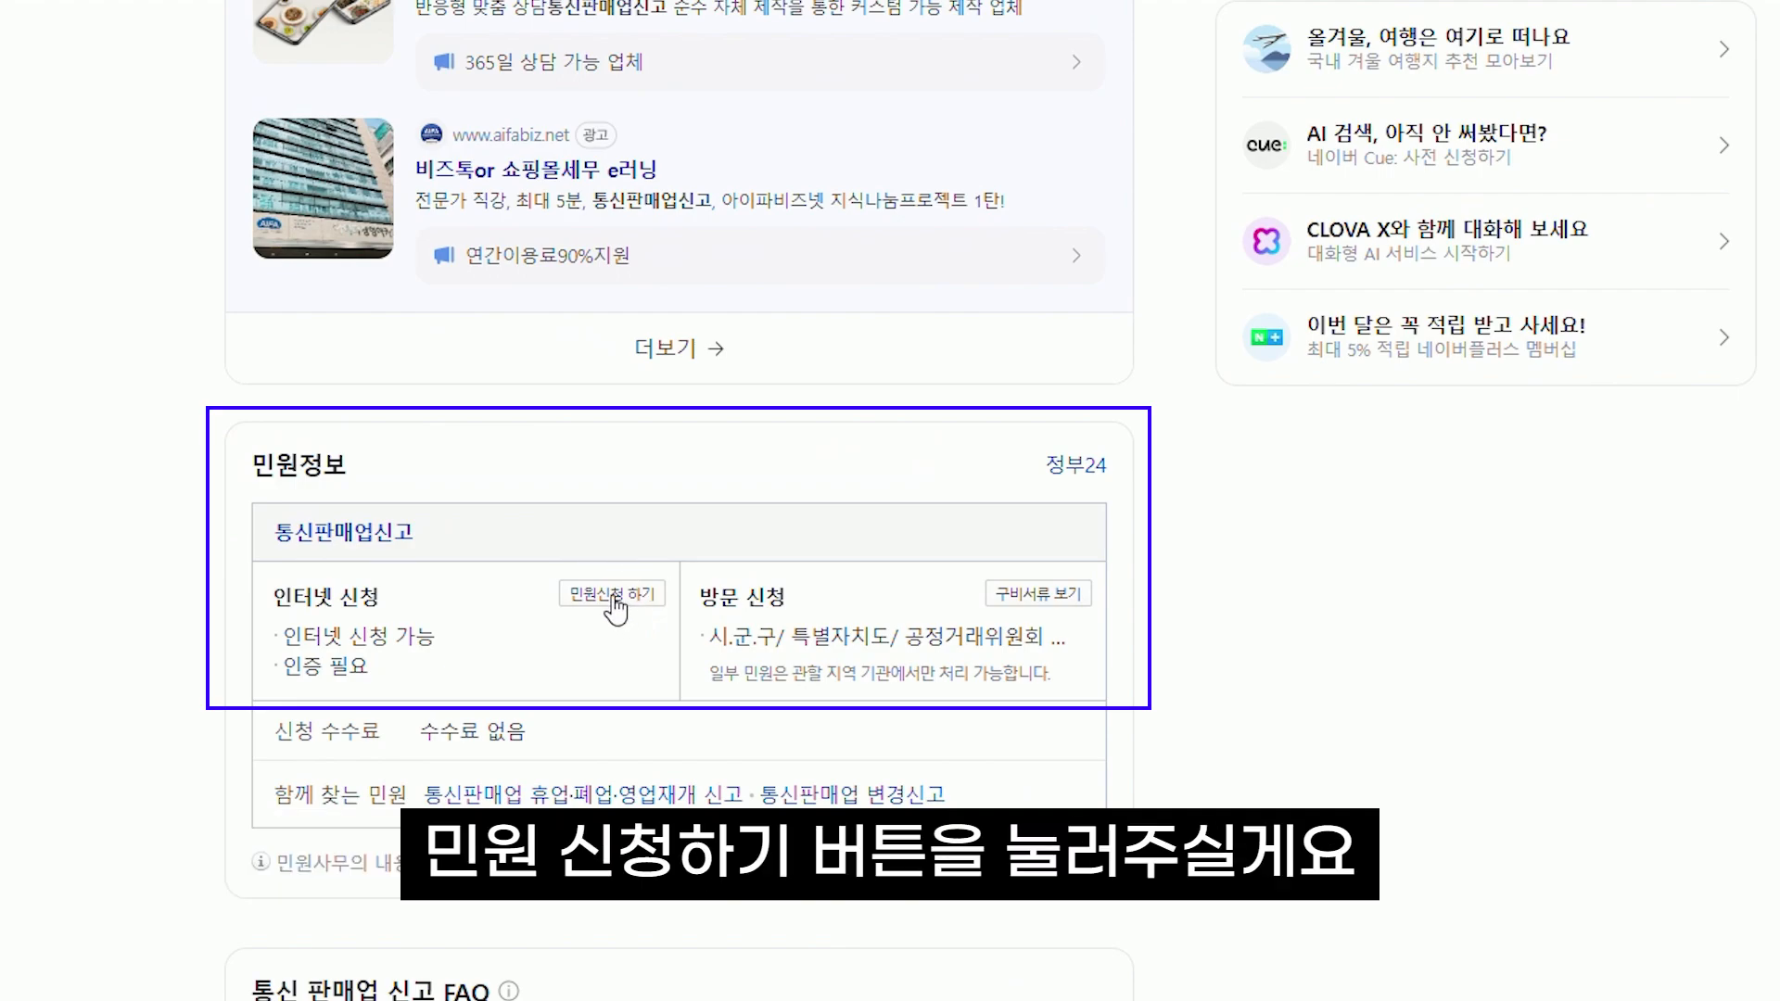
pyautogui.click(614, 598)
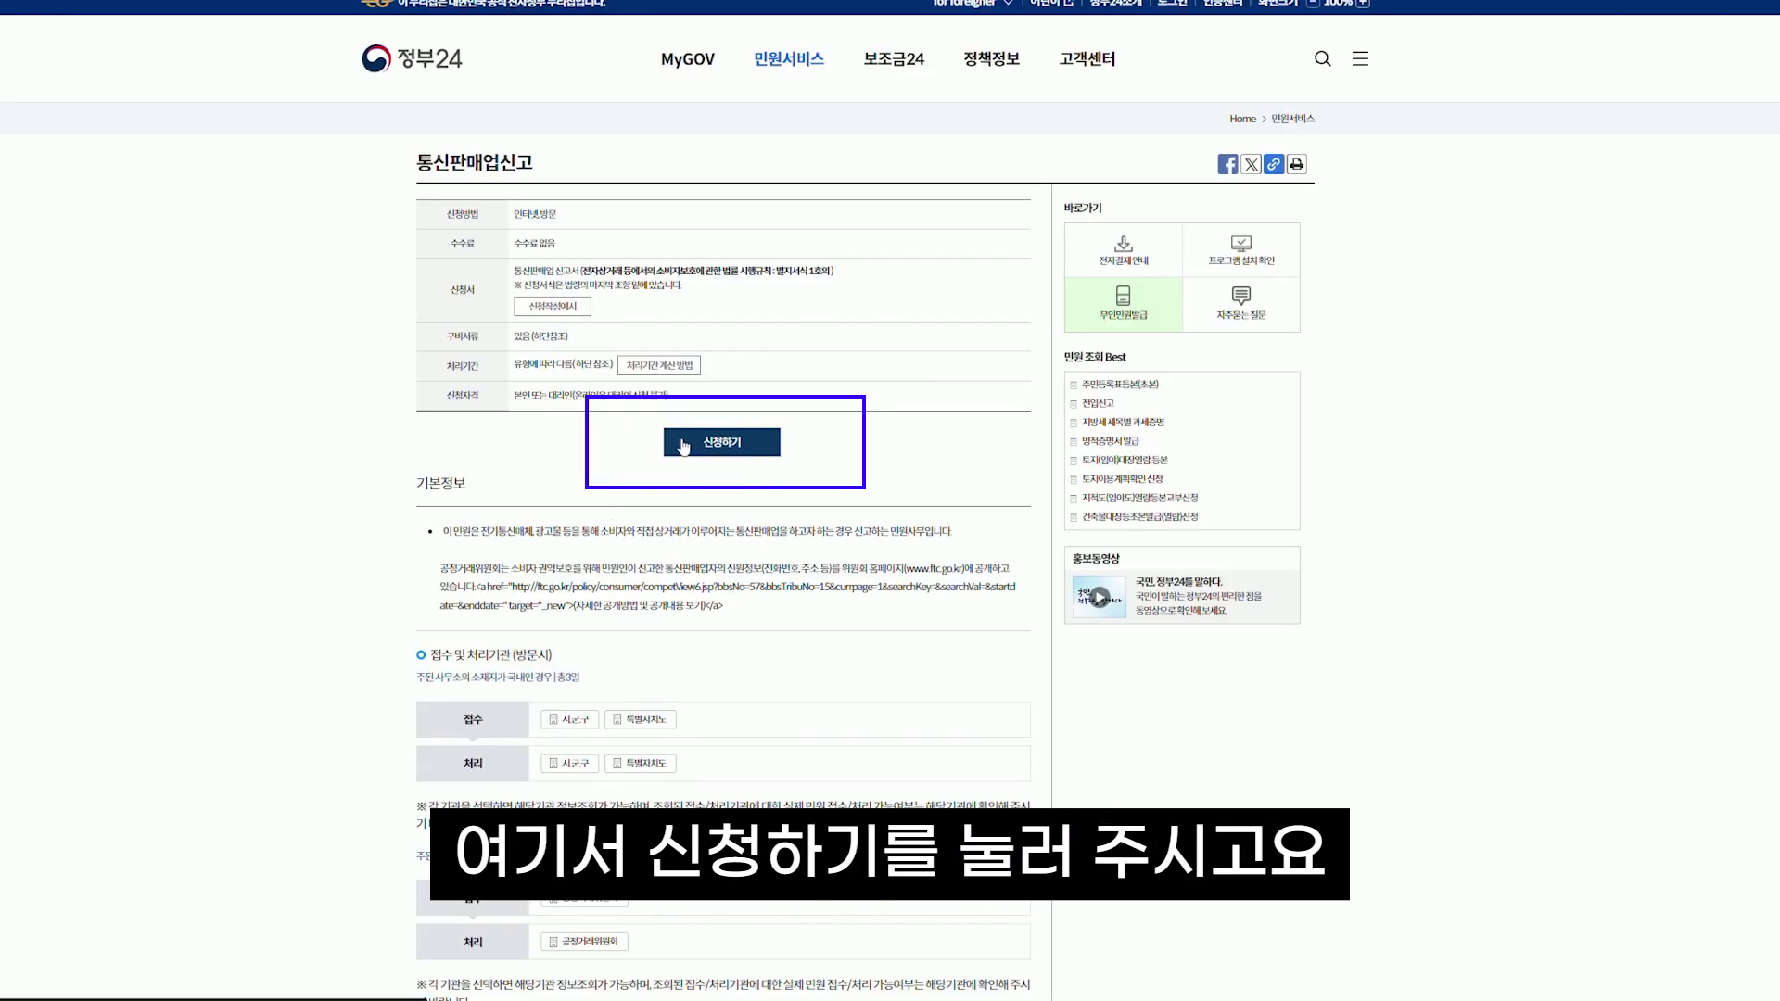
pyautogui.click(679, 445)
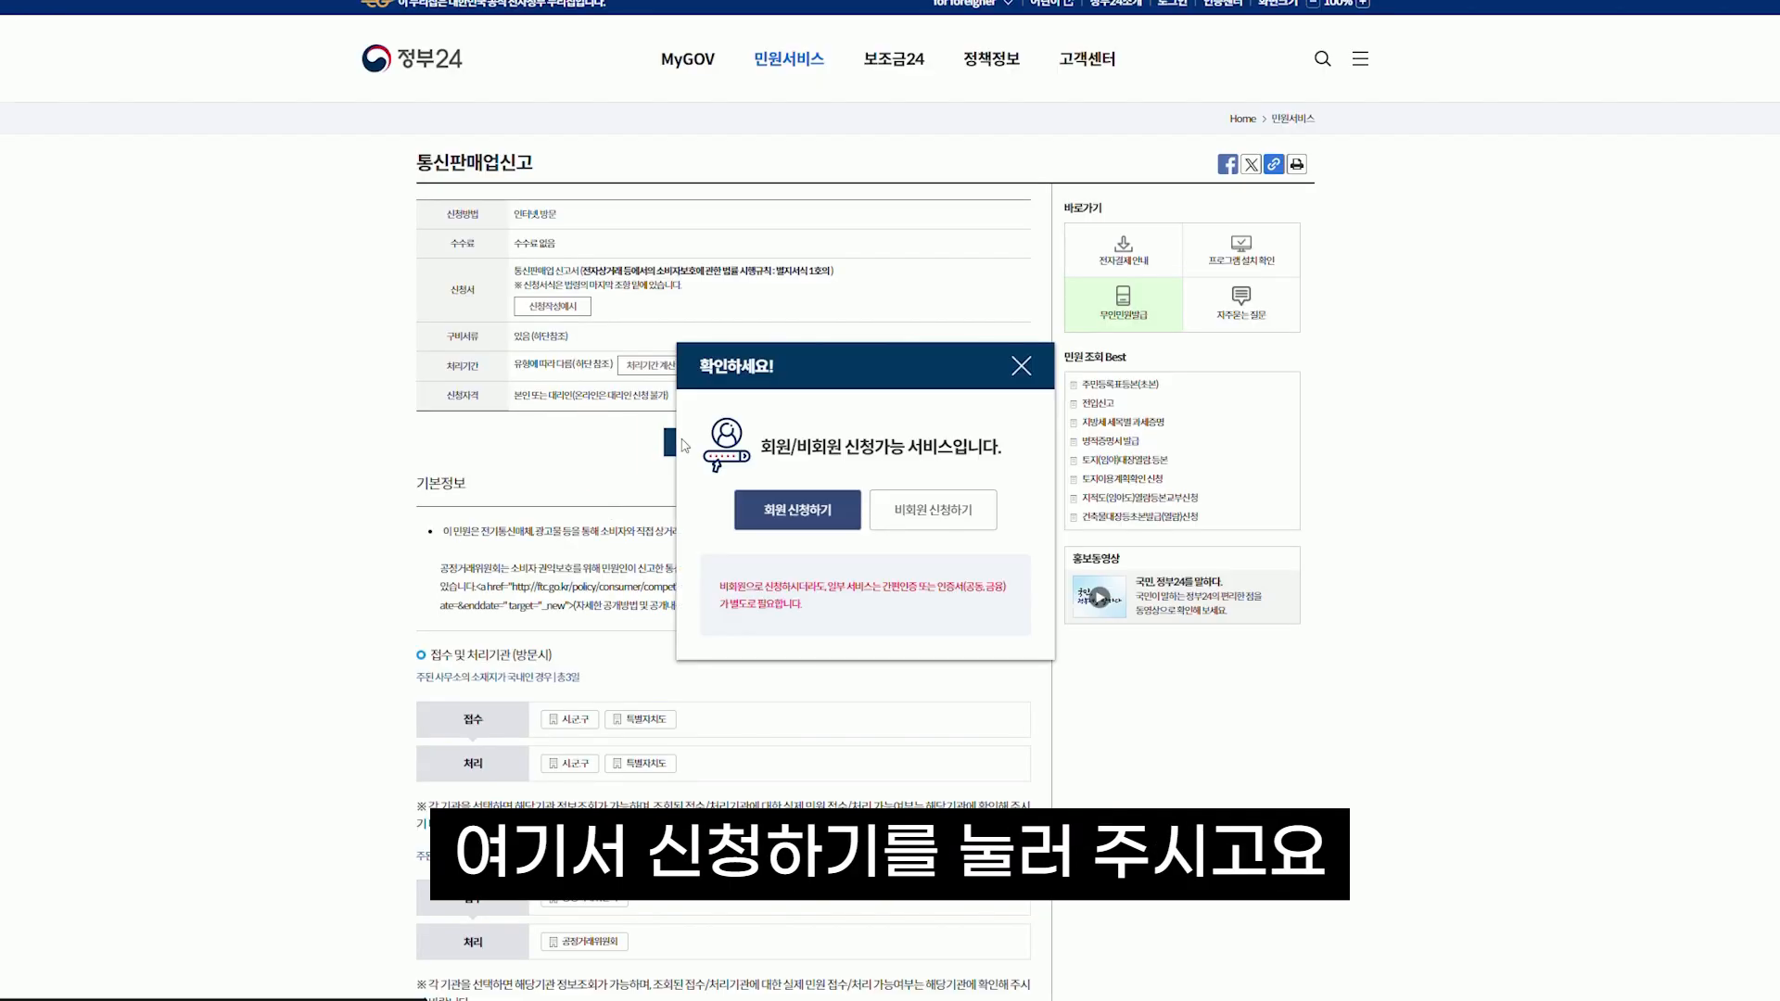
# Choose 회원 신청하기 to apply as a member and scroll to the form
pyautogui.click(795, 511)
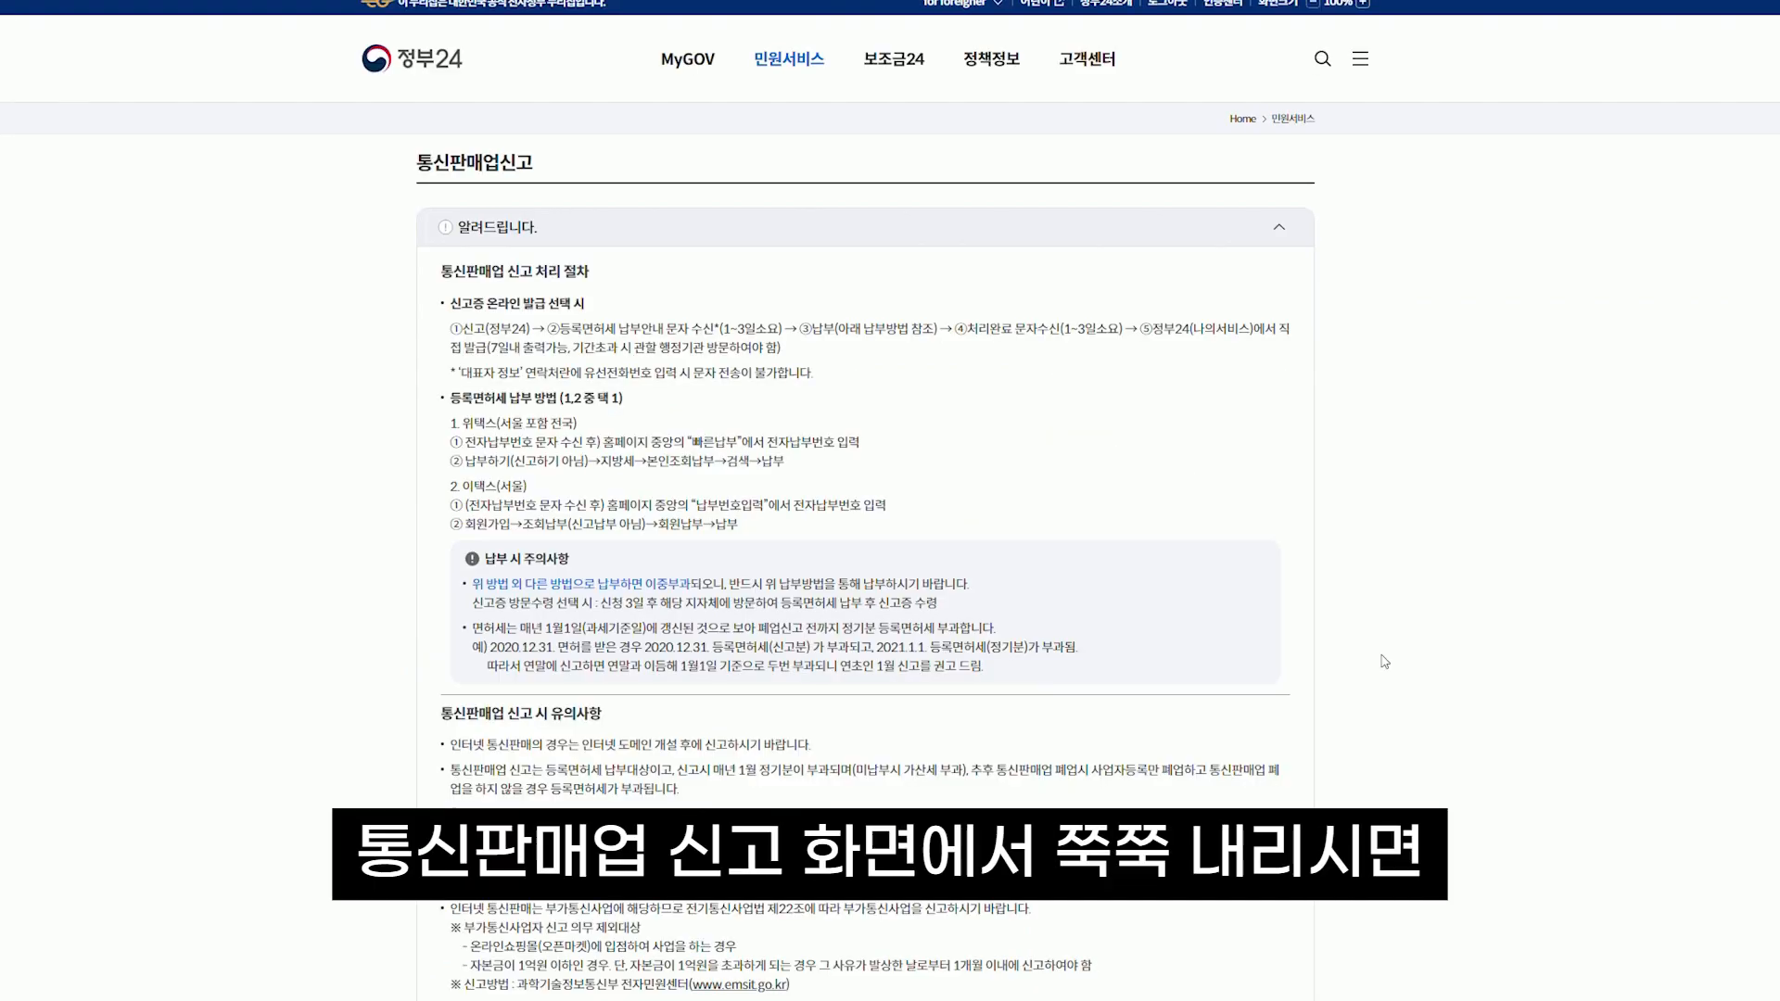
pyautogui.scroll(-10, 1382, 664)
pyautogui.scroll(-5, 1384, 662)
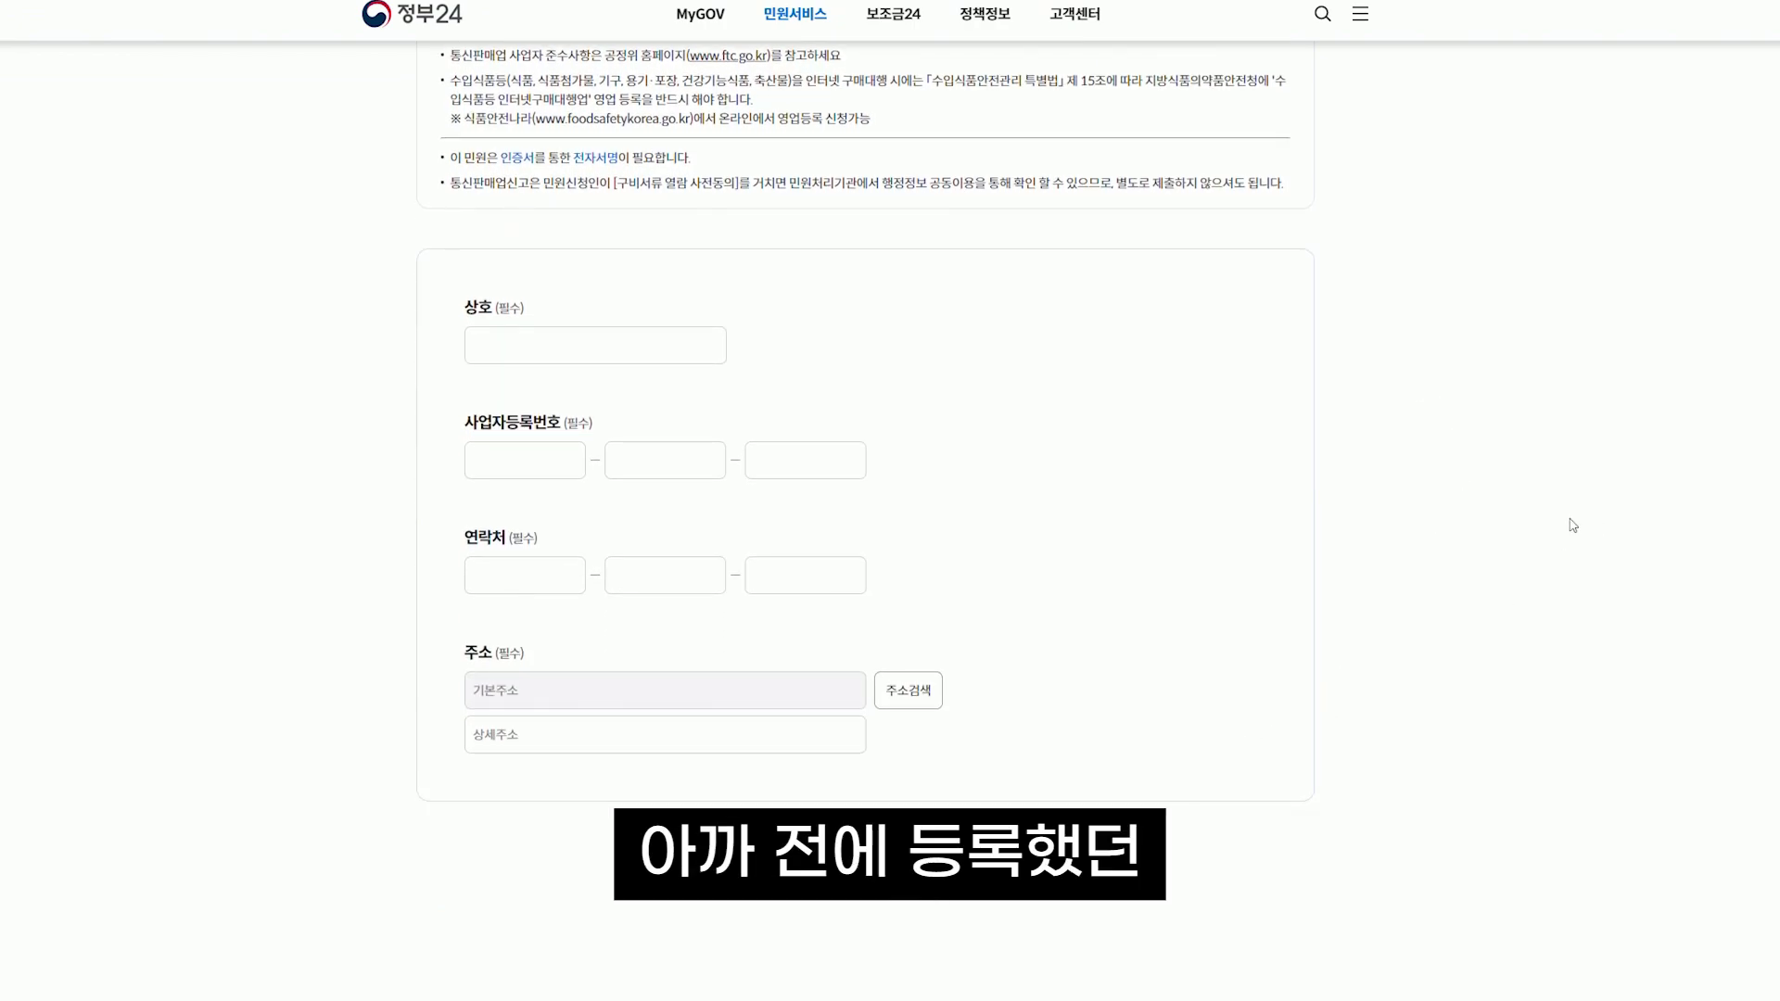
# Fill in trade name 돈크, the business registration number, and the contact number
pyautogui.click(516, 342)
pyautogui.write('돈크')
pyautogui.press('Tab')
pyautogui.write('000')
pyautogui.press('Tab')
pyautogui.write('00')
pyautogui.press('Tab')
pyautogui.write('00000')
pyautogui.press('Tab')
pyautogui.write('000')
pyautogui.press('Tab')
pyautogui.write('0000')
pyautogui.press('Tab')
pyautogui.write('0000')
pyautogui.hotkey('shift', 'Tab')
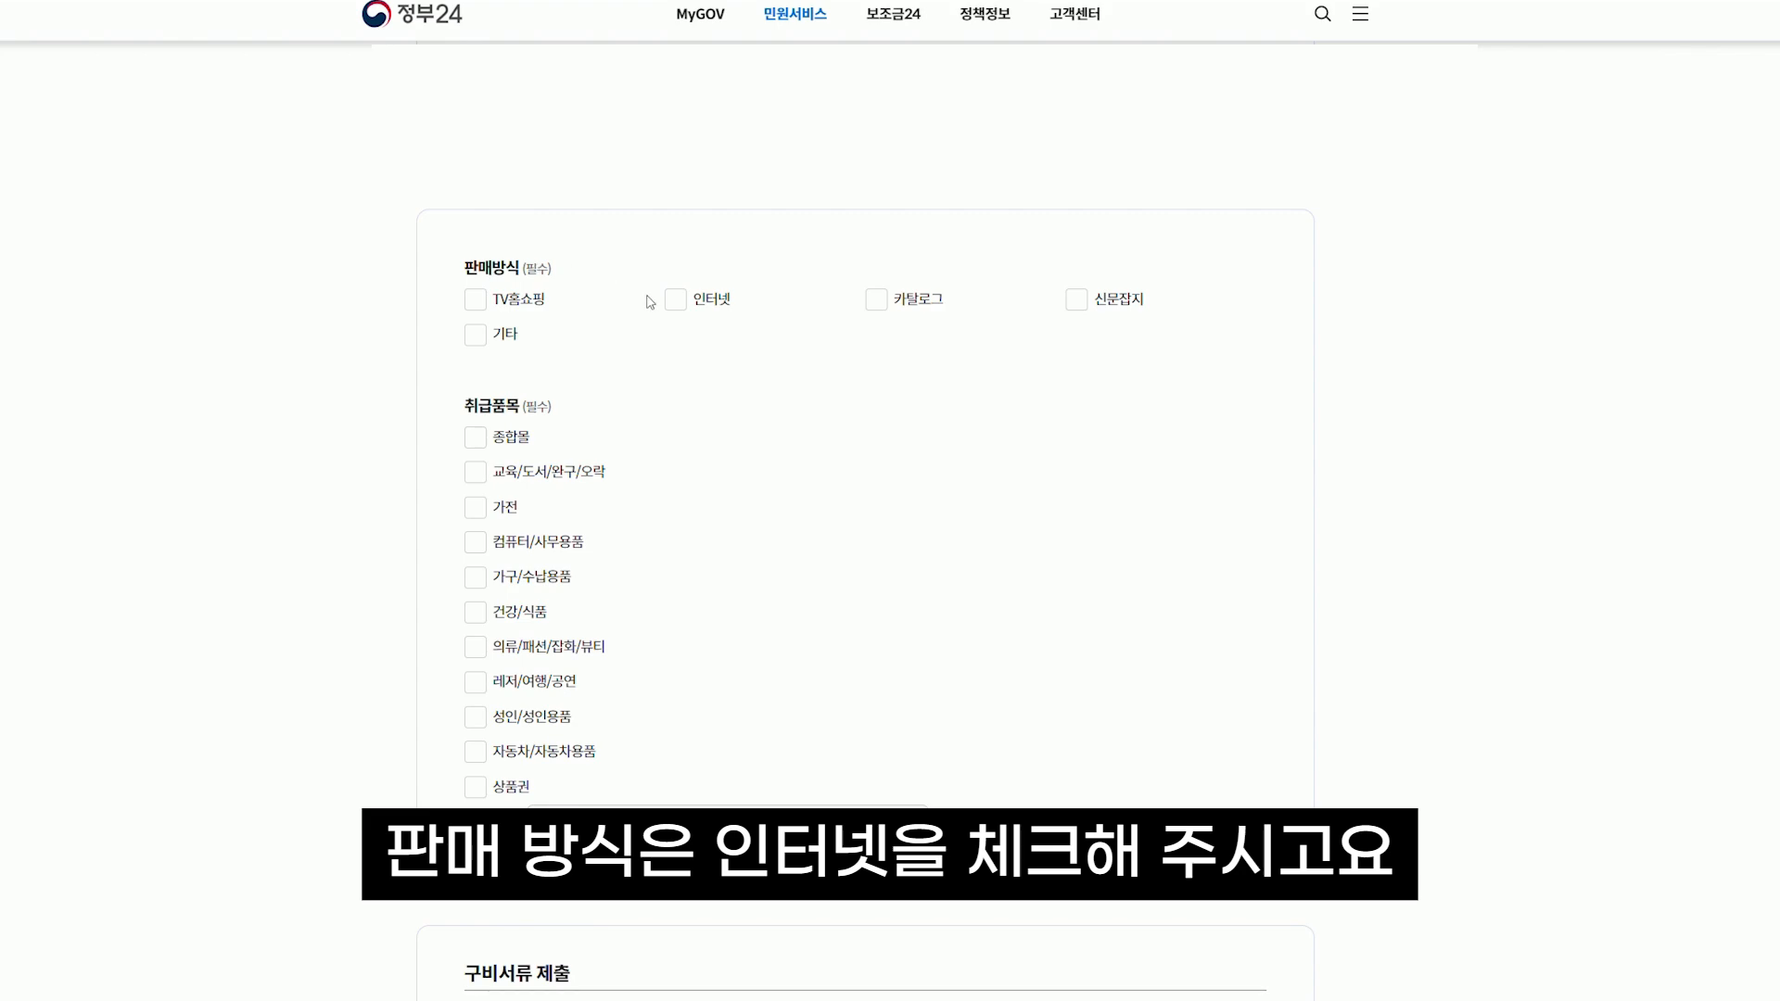
# Tick 인터넷 as the sales method and 종합몰 as the item category
pyautogui.click(676, 301)
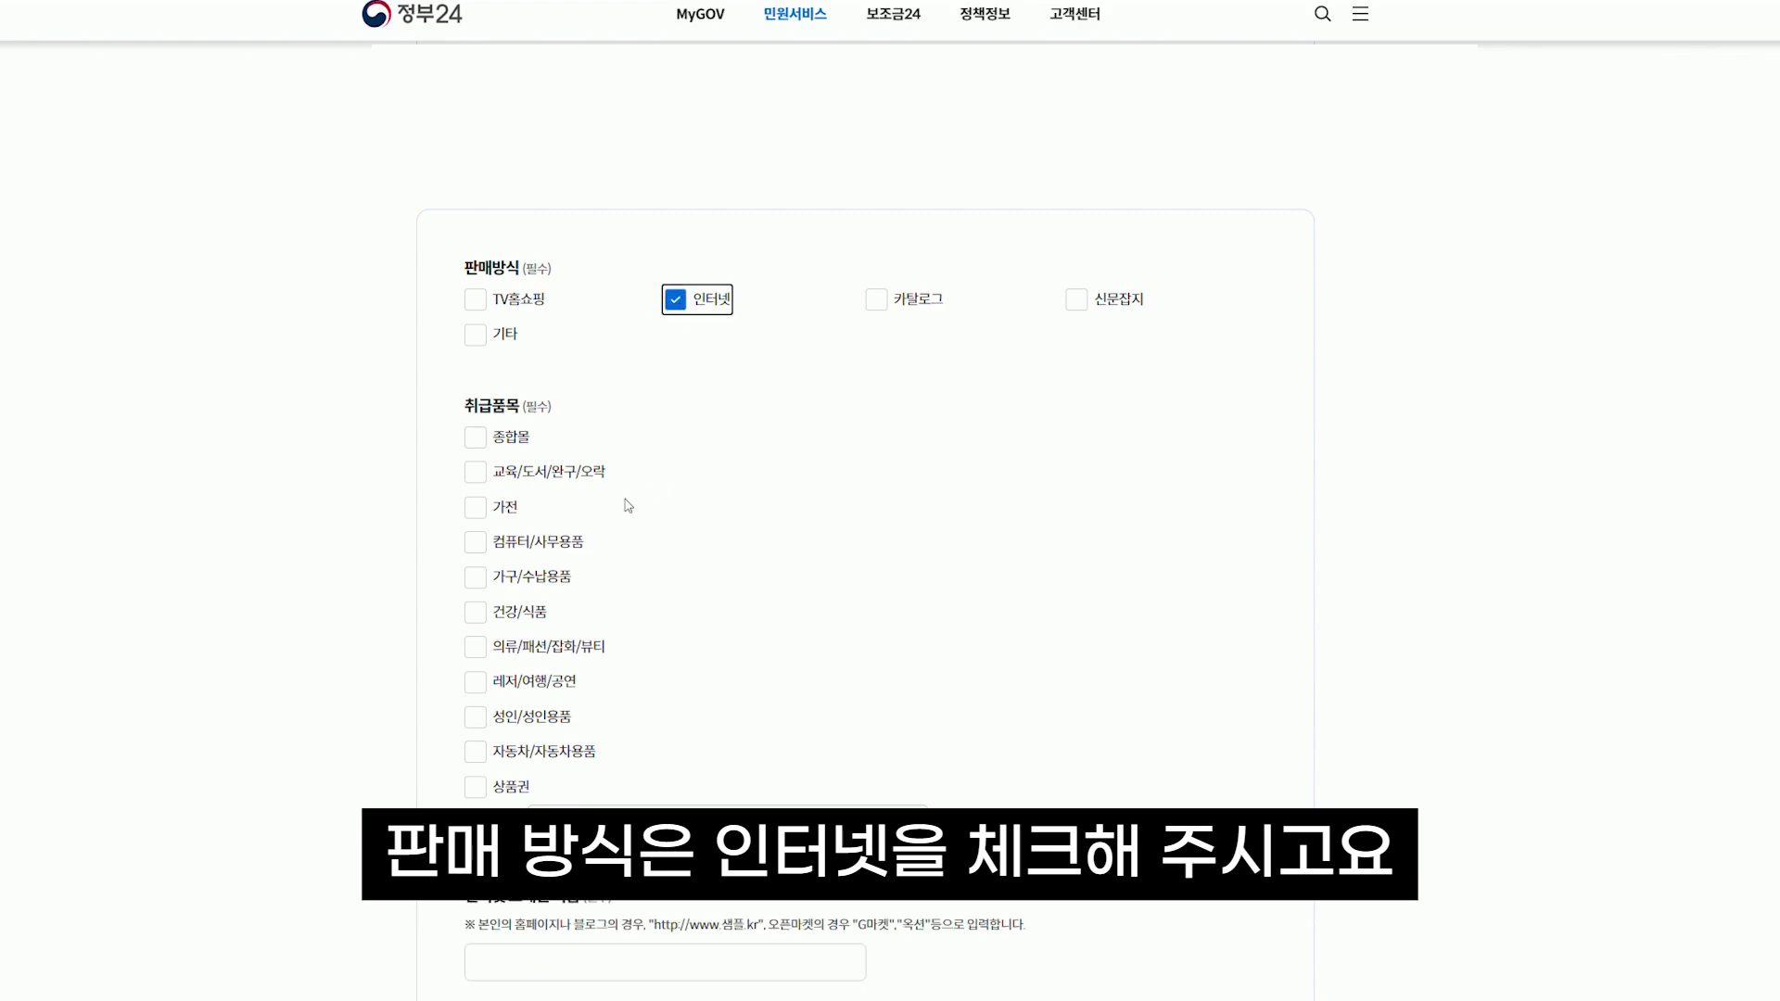
pyautogui.click(476, 439)
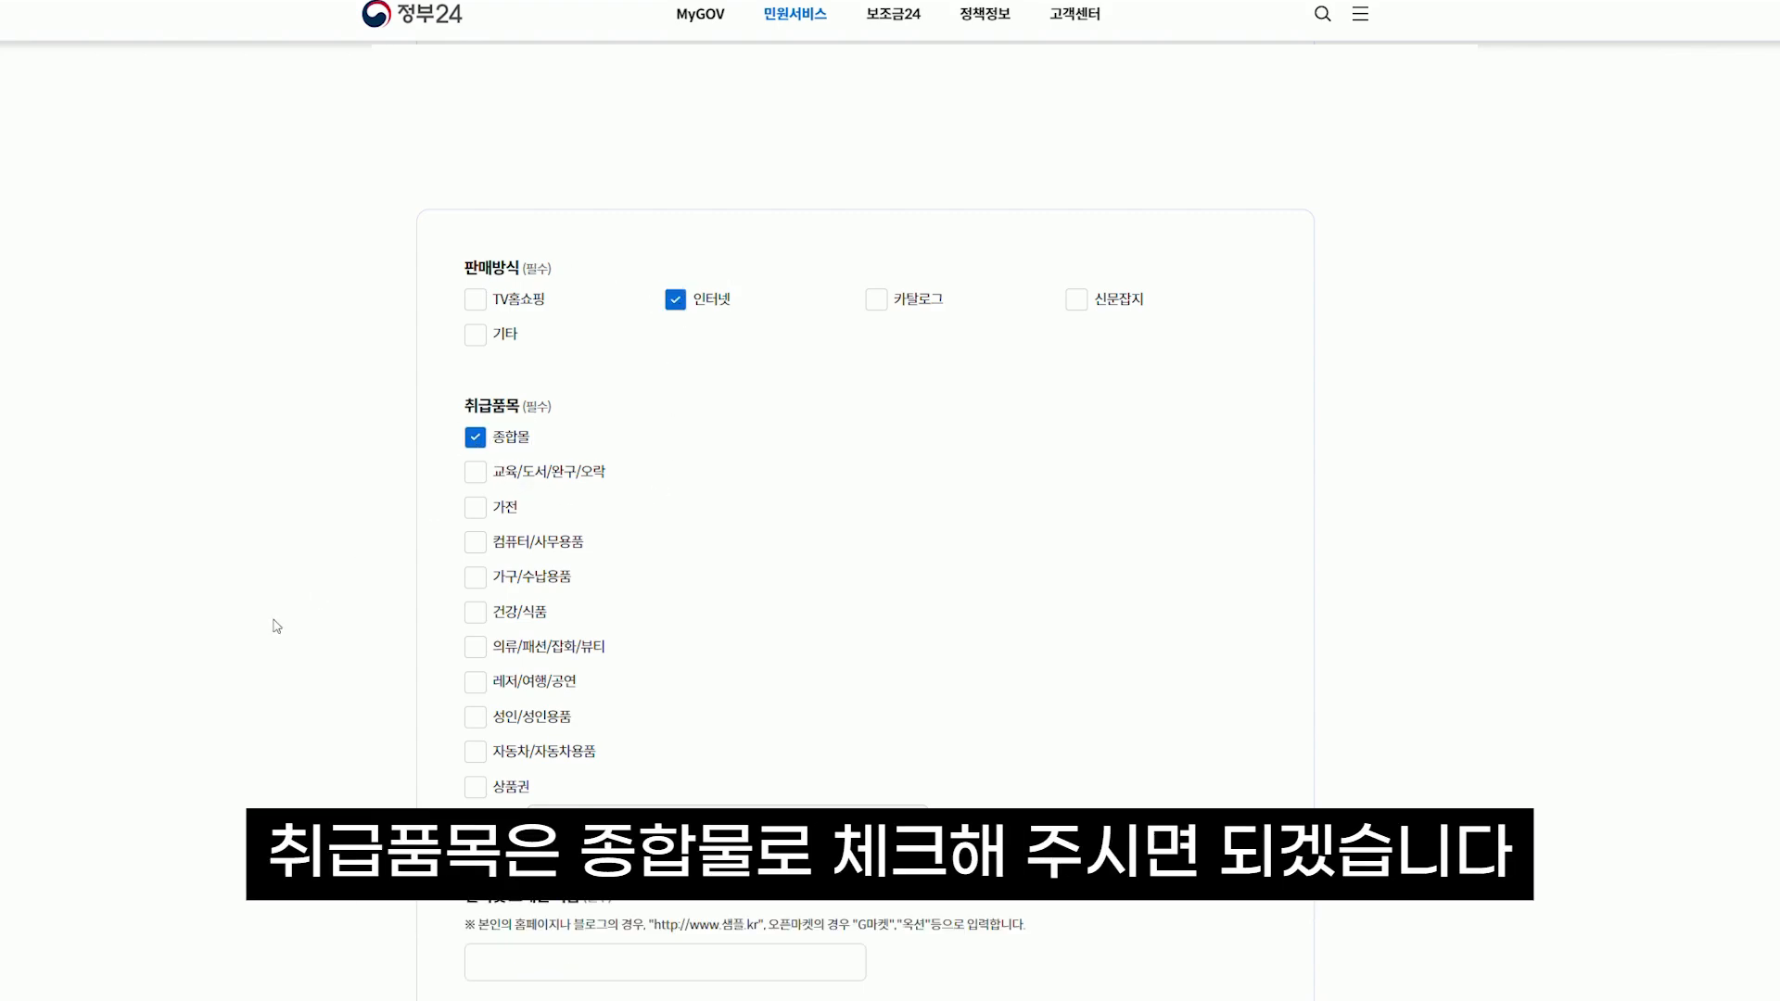
pyautogui.scroll(-1, 277, 625)
pyautogui.scroll(-3, 276, 626)
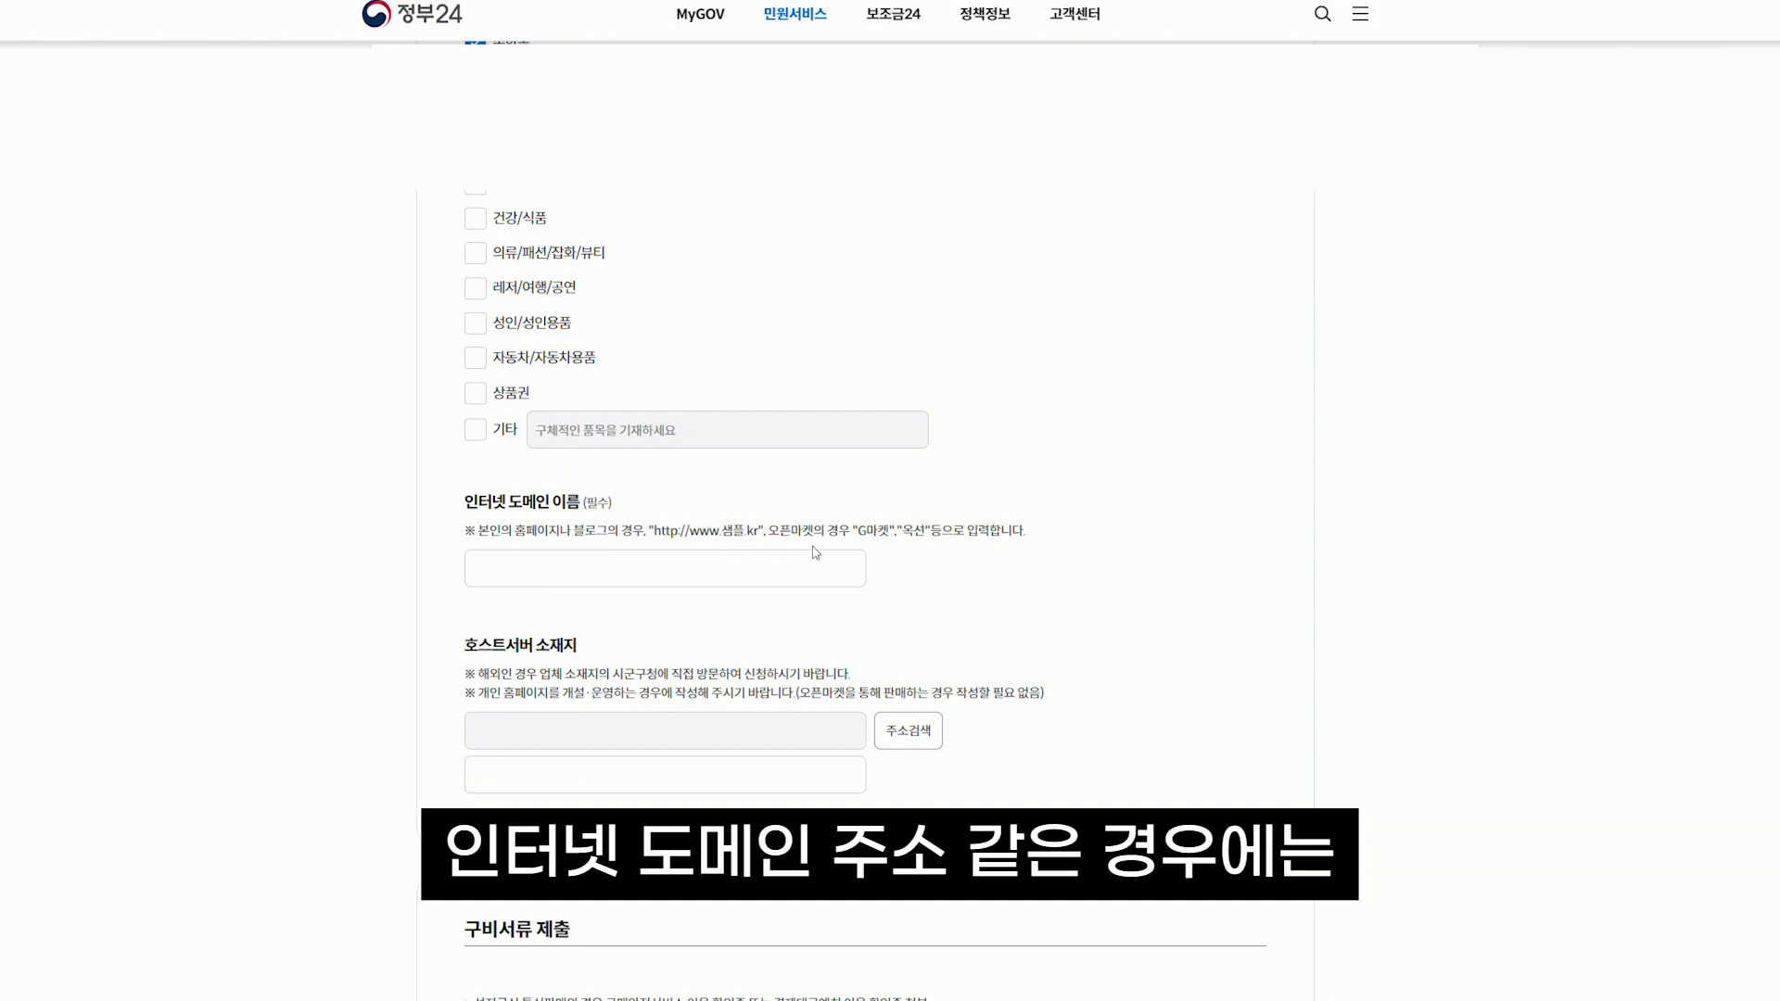
# Enter 쿠팡 as the internet domain name
pyautogui.click(834, 569)
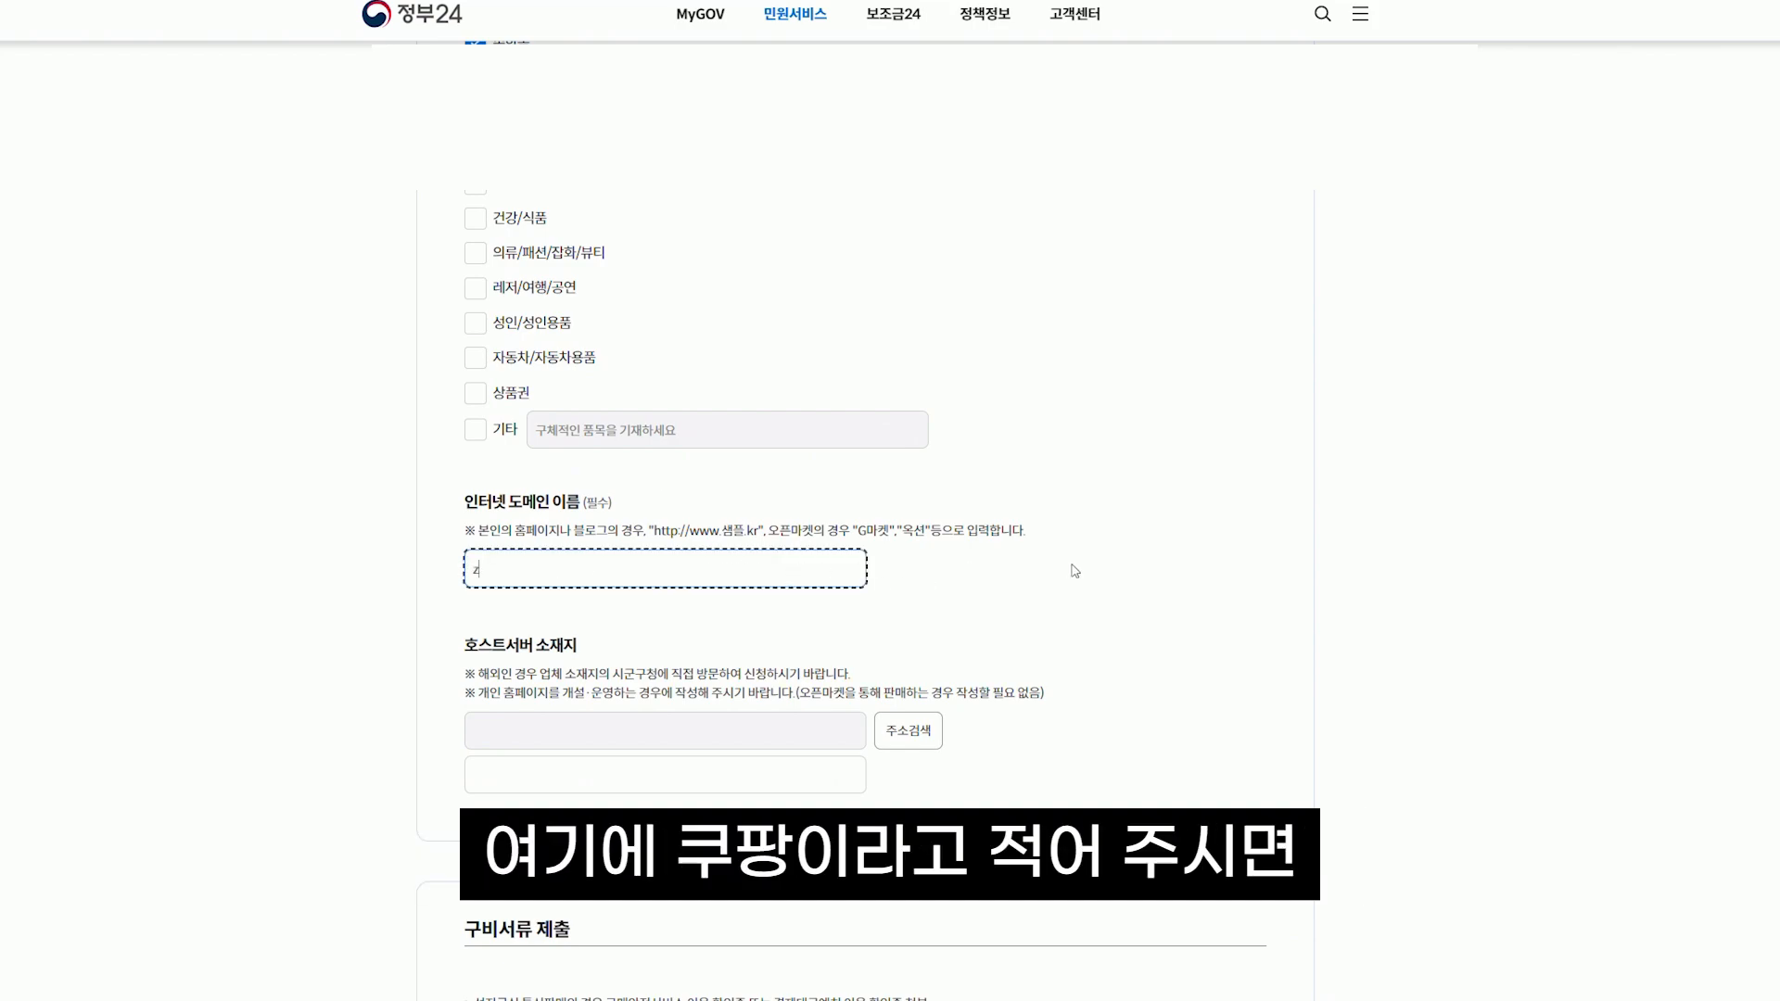
pyautogui.write('쿠팡')
pyautogui.click(1075, 565)
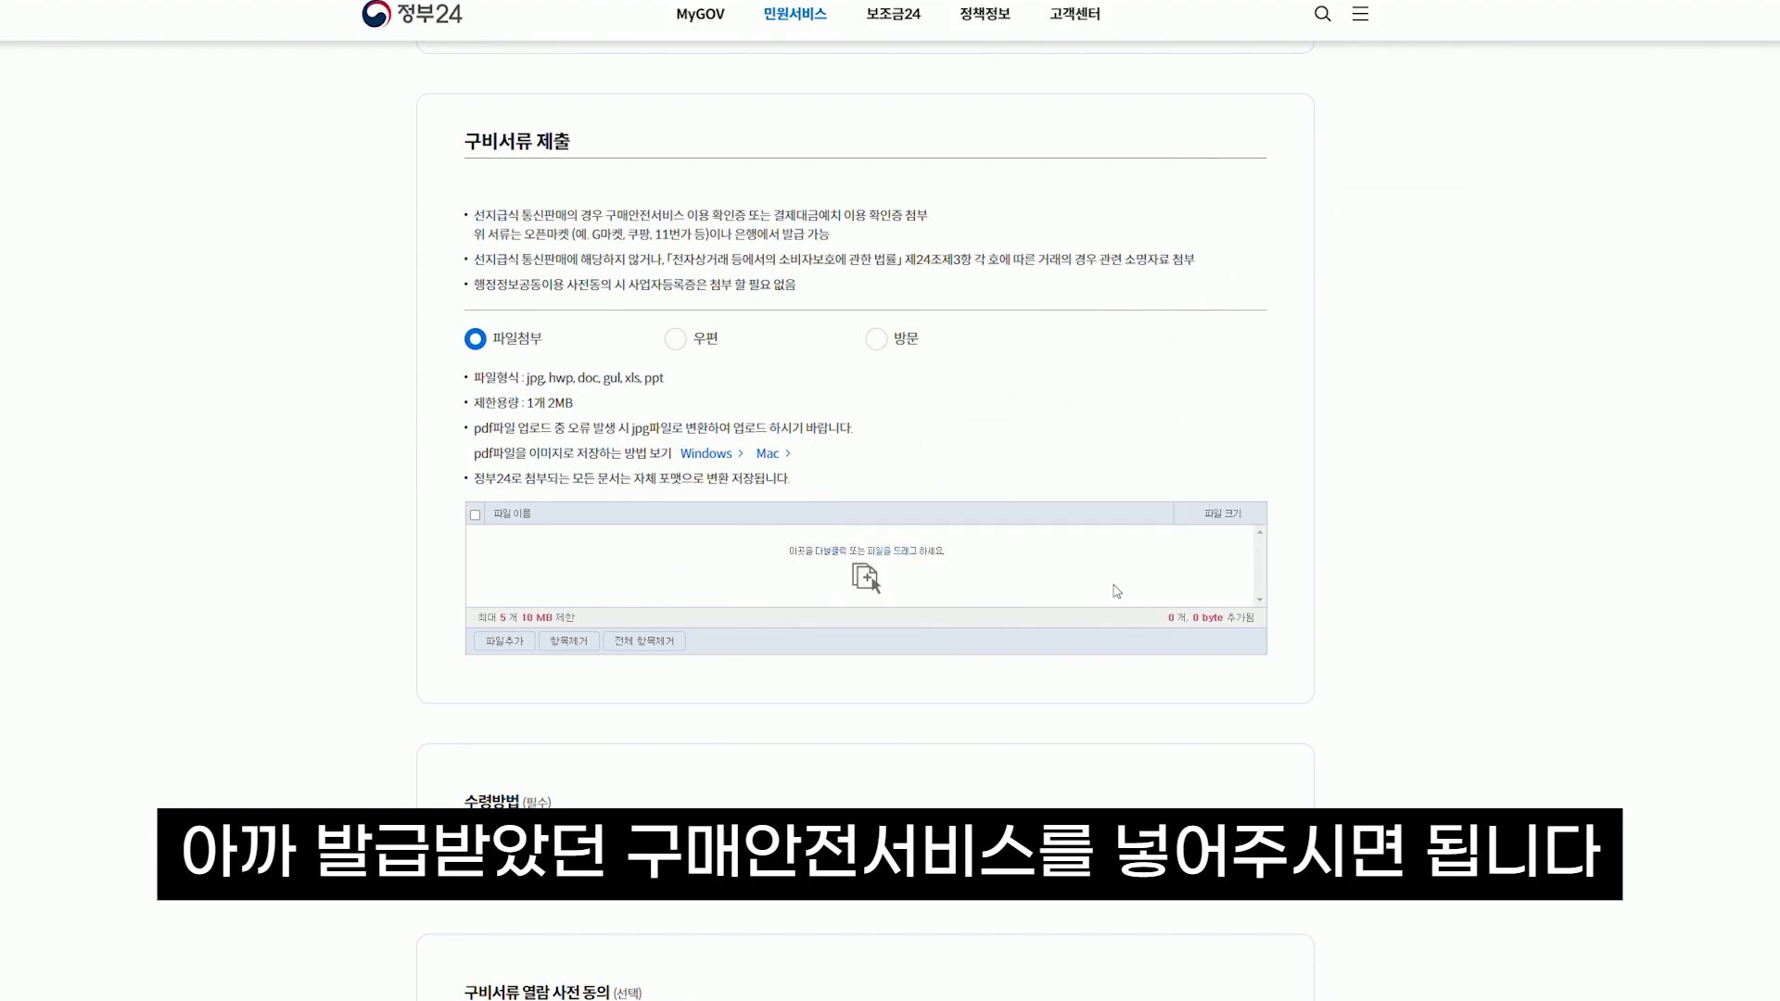
# Scroll down the Gov24 mail-order report form to the 구비서류 제출 section
pyautogui.scroll(-5, 539, 421)
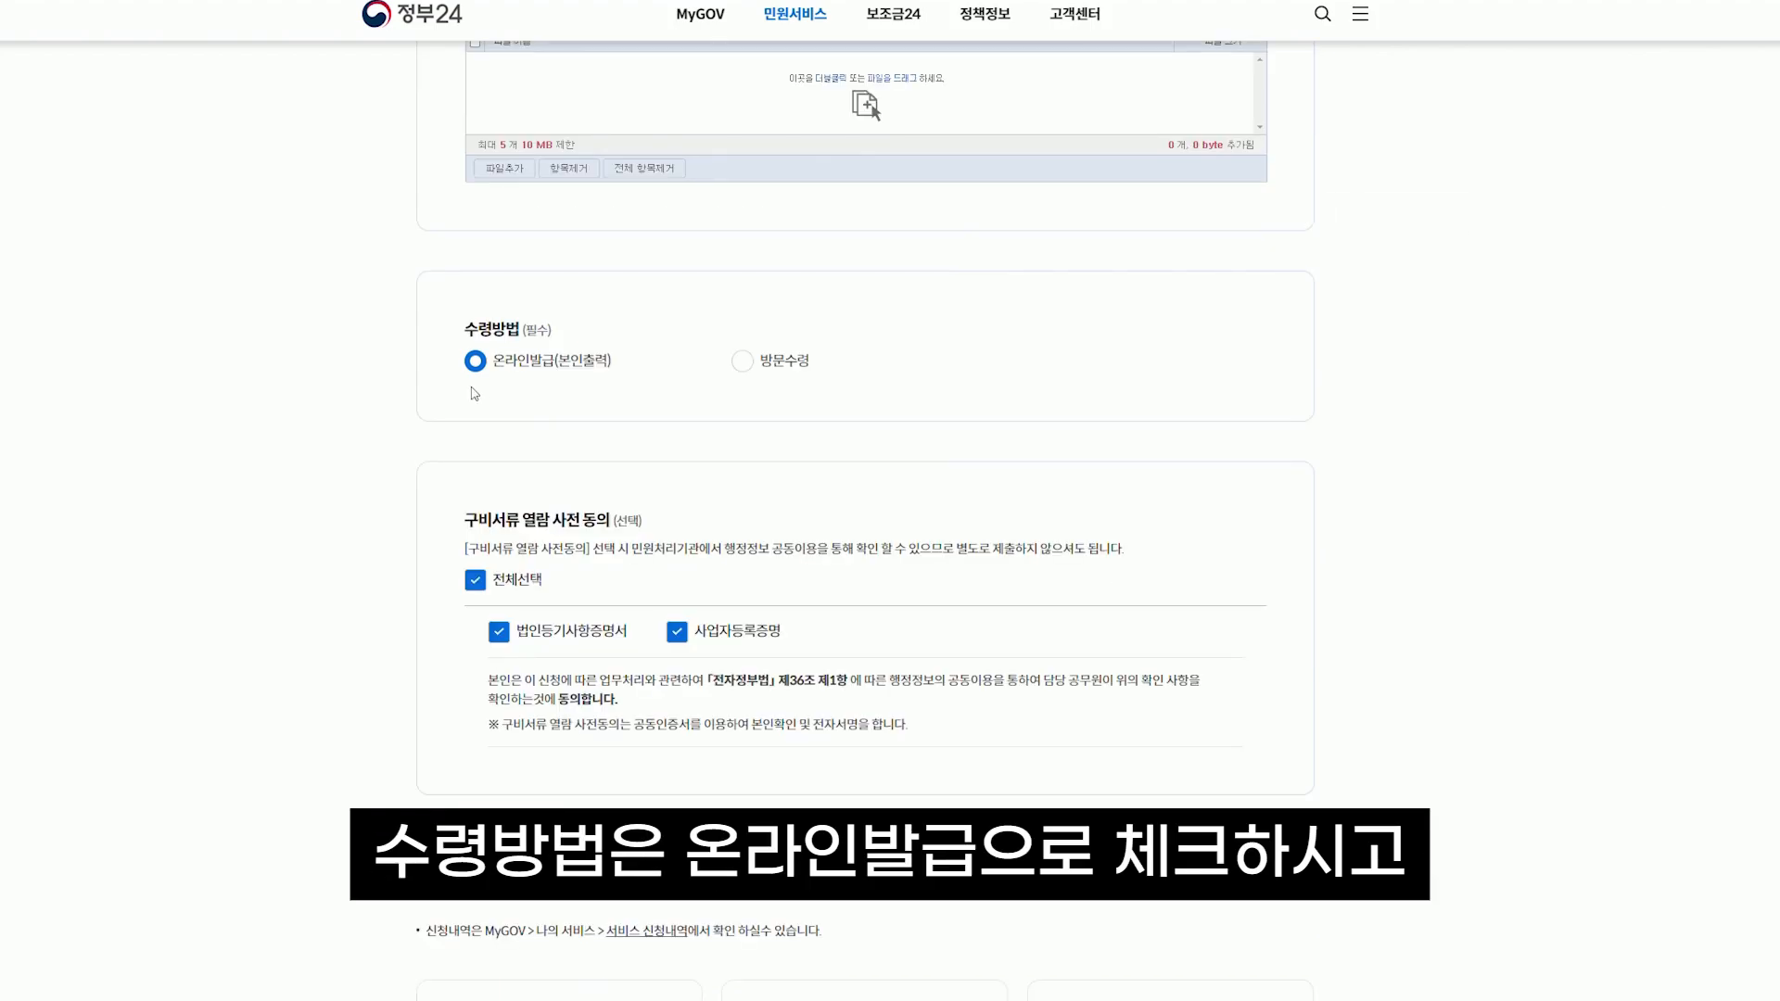